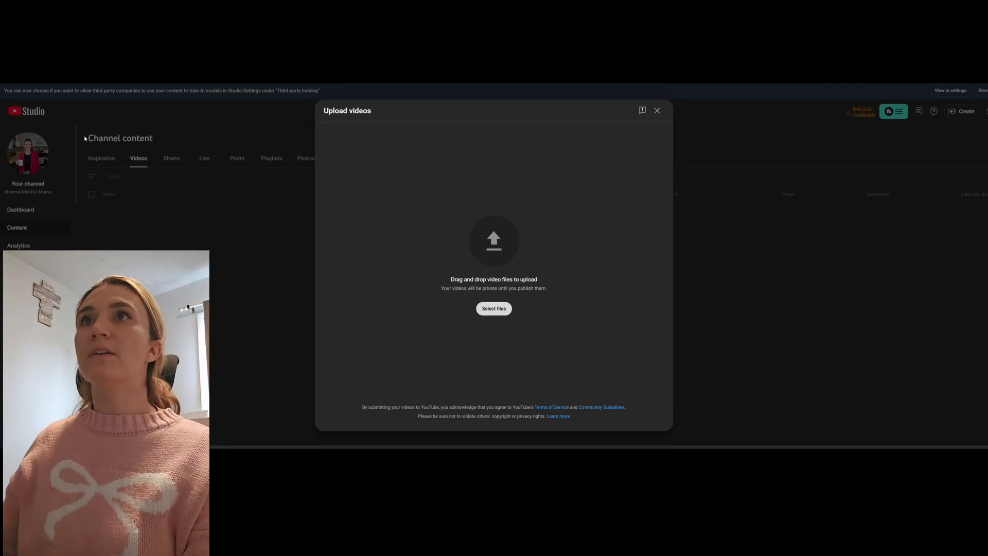
Upload the video file How to Organize Toys.mov and set its title to "How to Organize Toys | Minimalist Toy Rotation Ideas".
left_click_drag(156, 243, 591, 328)
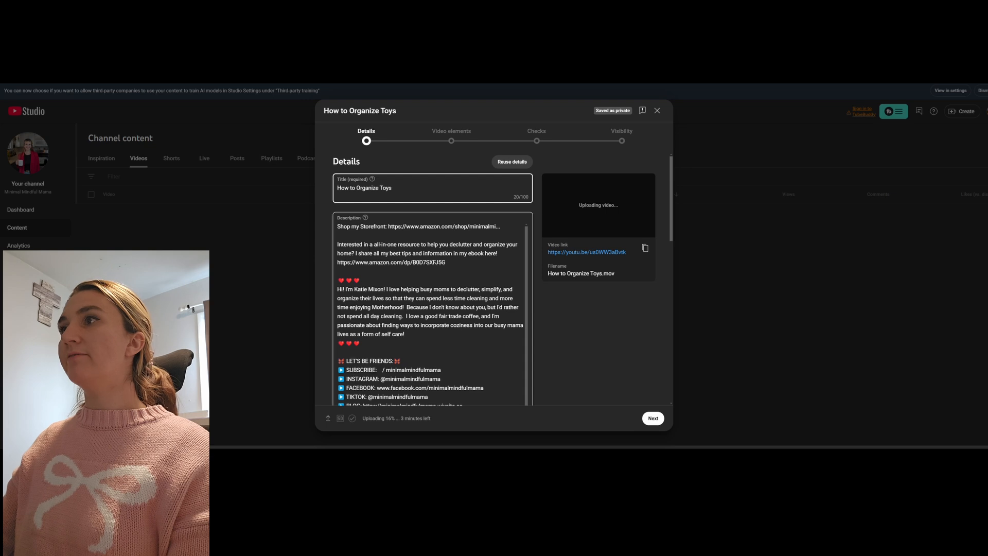
left_click(335, 227)
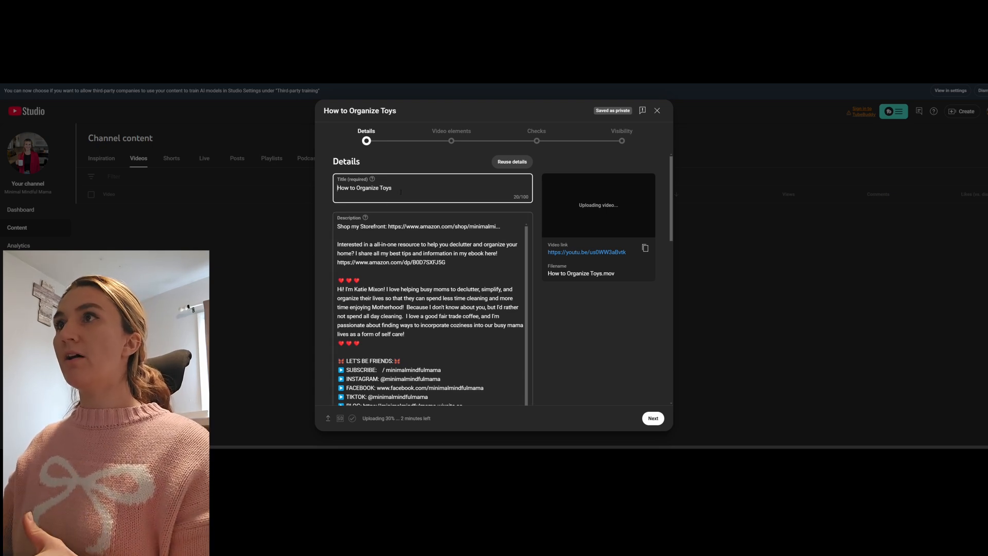
mouse_move(401, 191)
left_mouse_down()
mouse_move(341, 188)
mouse_move(412, 190)
left_mouse_up()
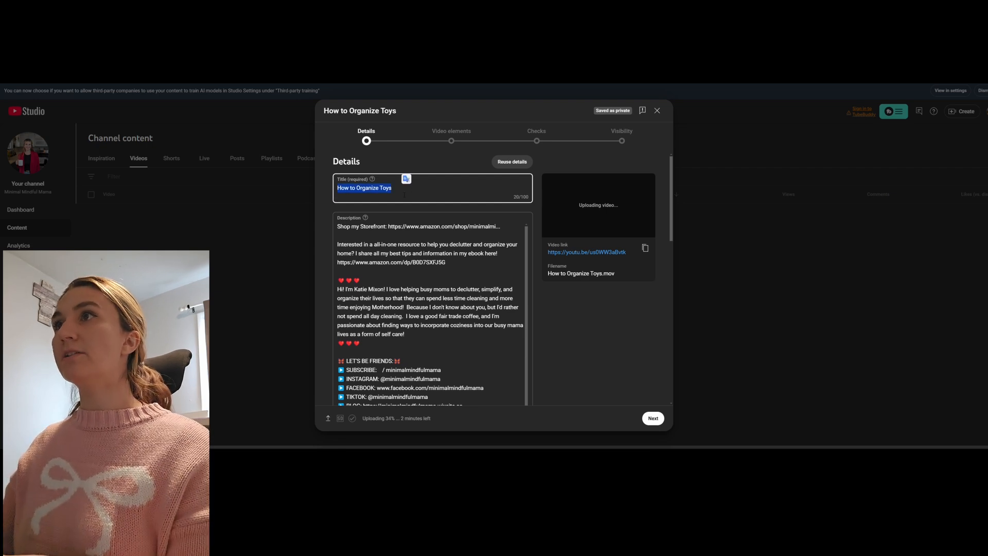
left_click(402, 195)
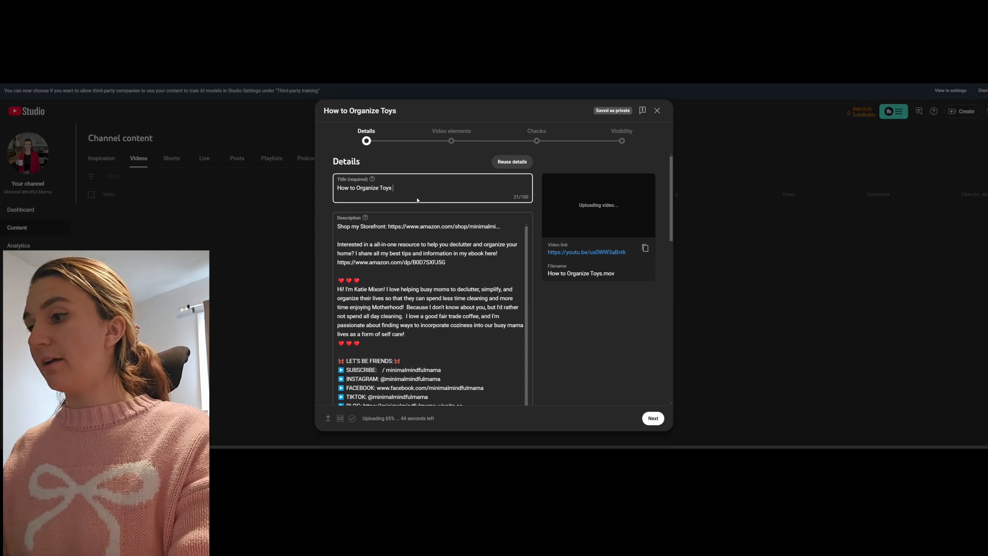
type("|")
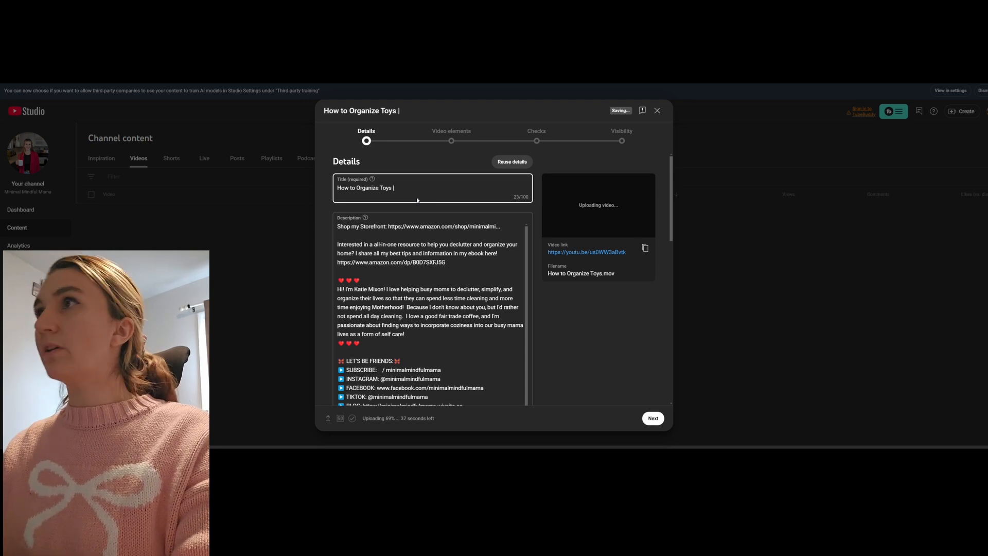
type(" Minimal")
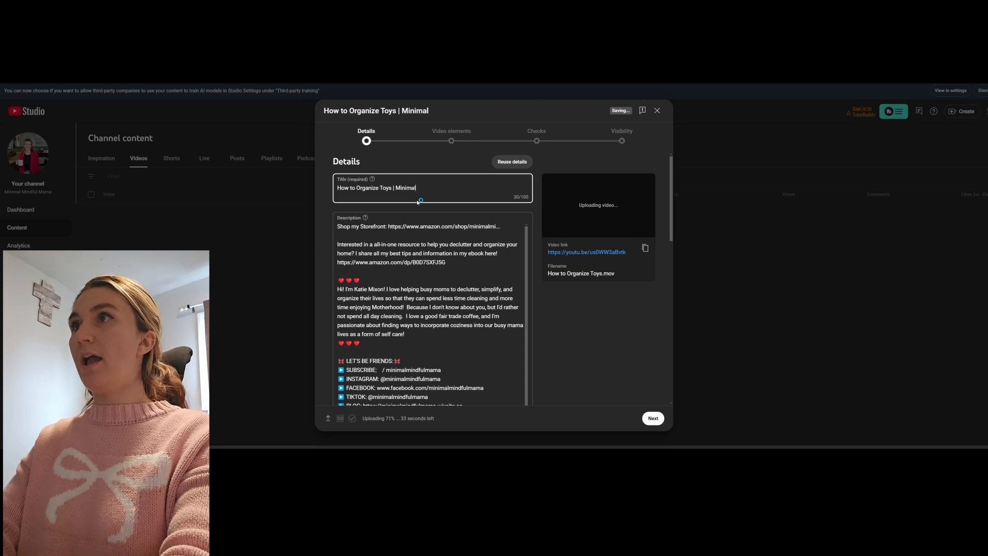
type("ist Toy Rotation ")
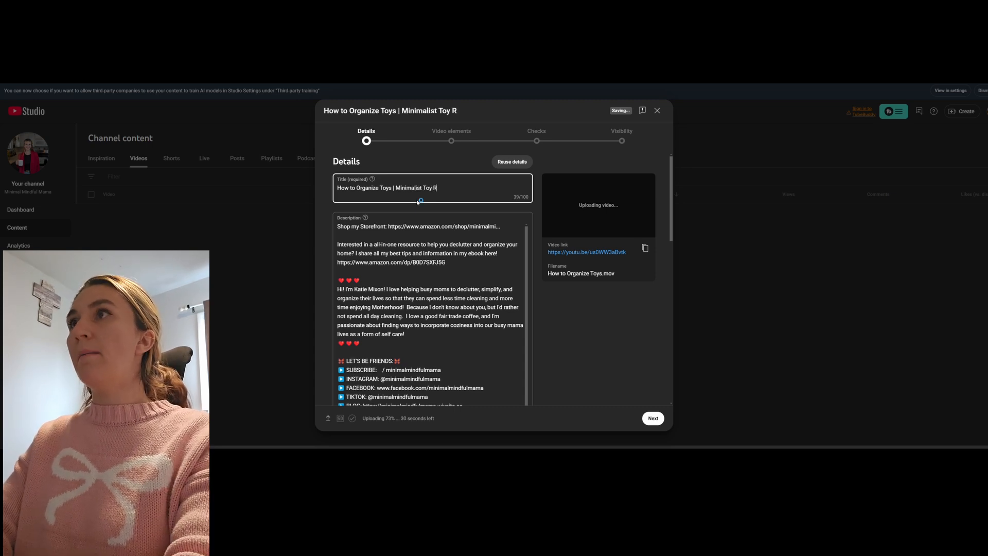
type("Ideas")
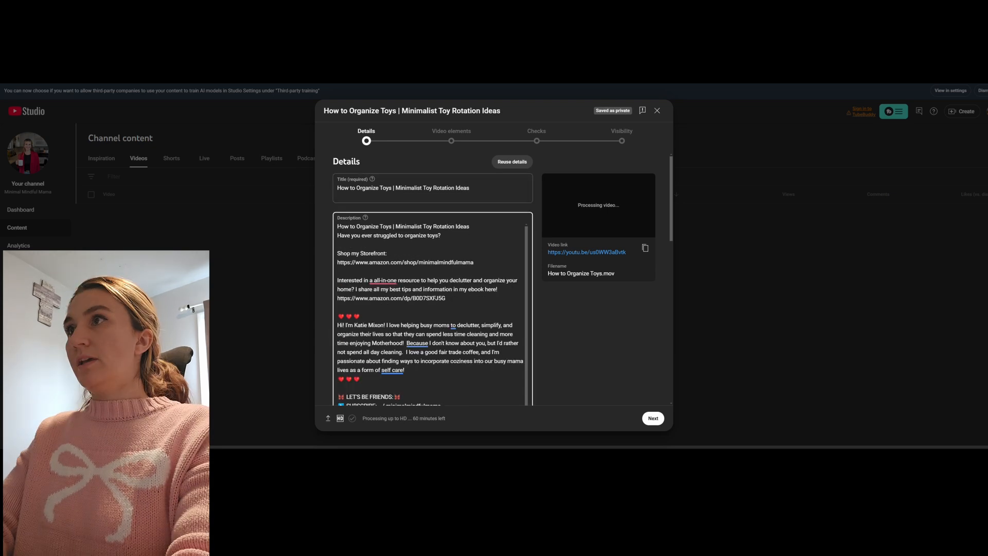
After the description's opening question, add "Today I'm sharing all my best tips of how to organize toys and how to implement a minimalist toy rotation".
type("Ti")
type("day")
type(" I'm sh")
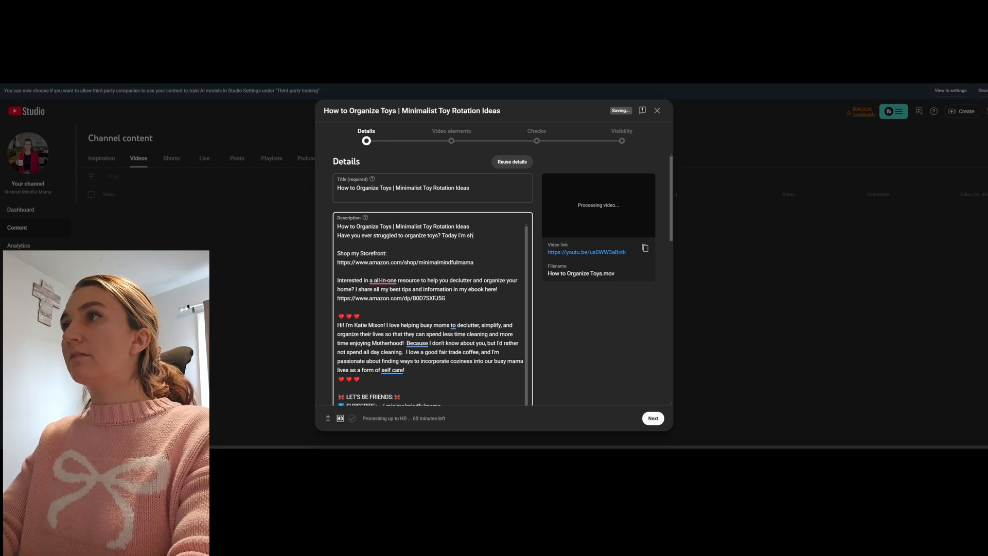
type("aring all my best tips")
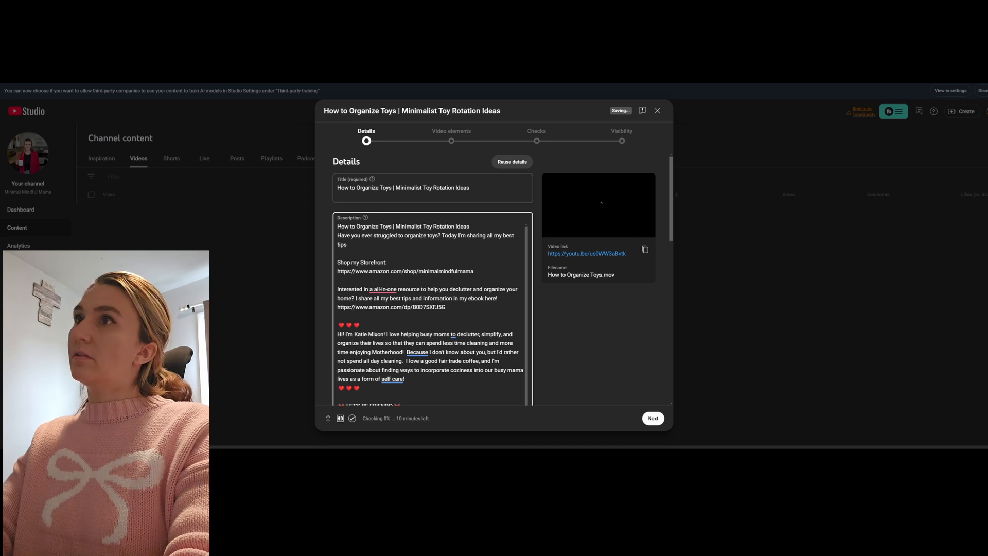
type(" of how to ")
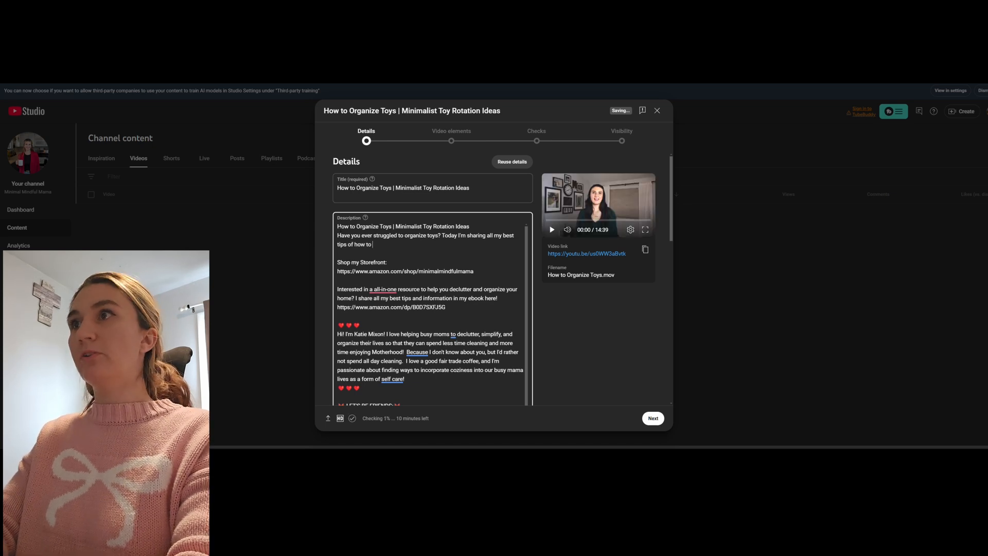
type("organize toys")
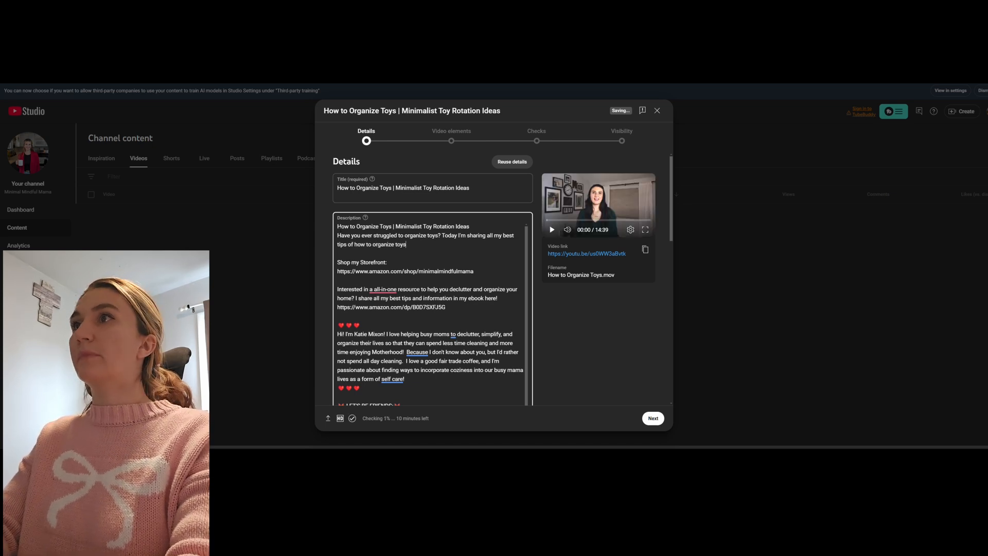
type(" and how to ")
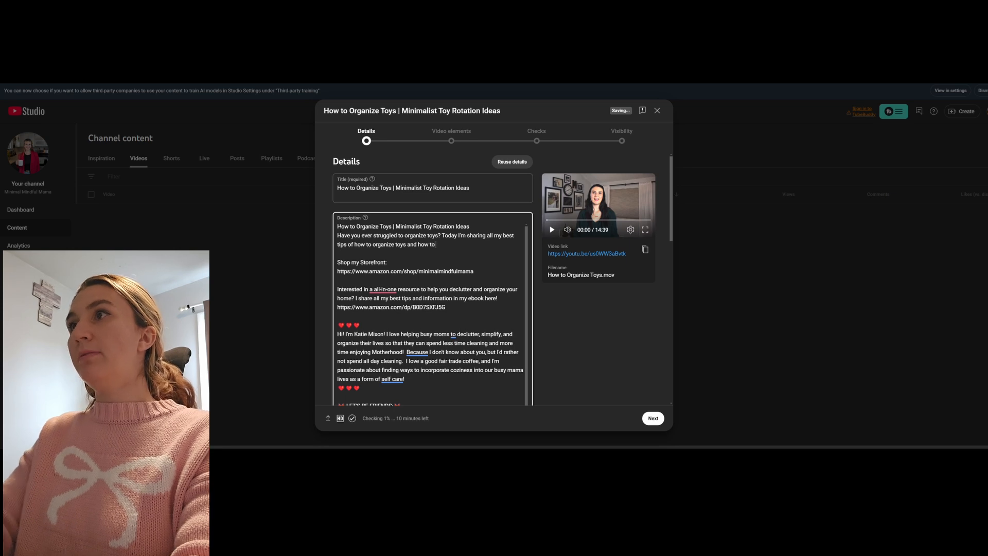
type("implement ")
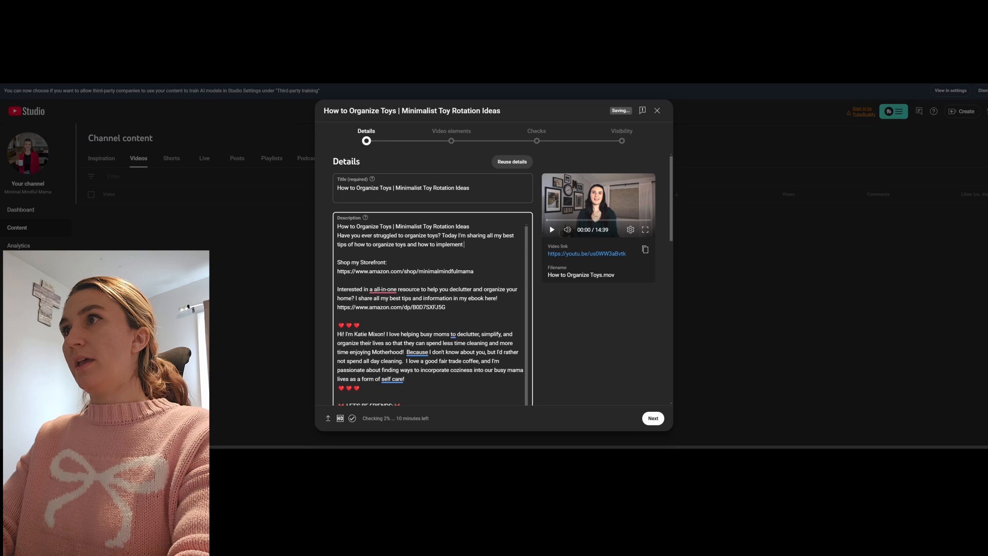
type("a minimalist toy rota")
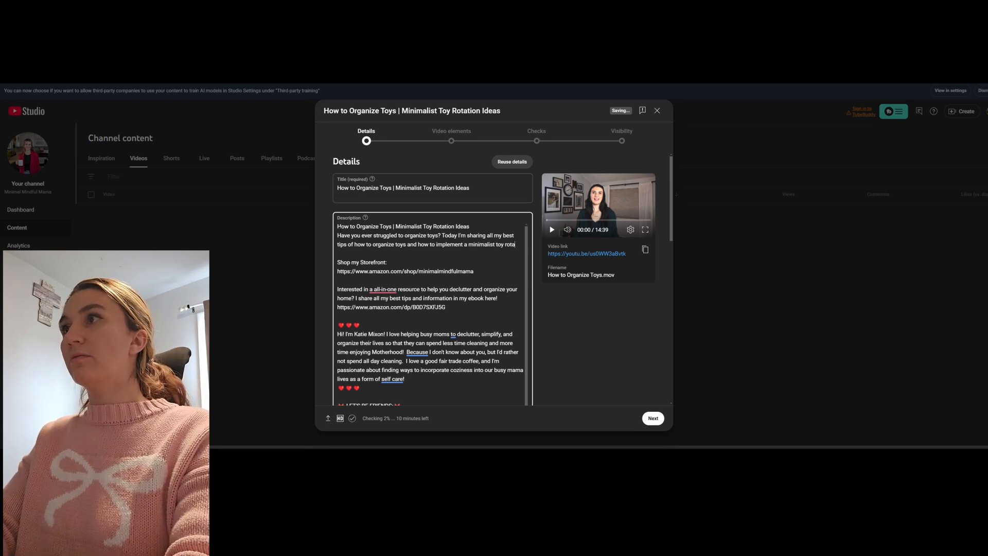
type("tion")
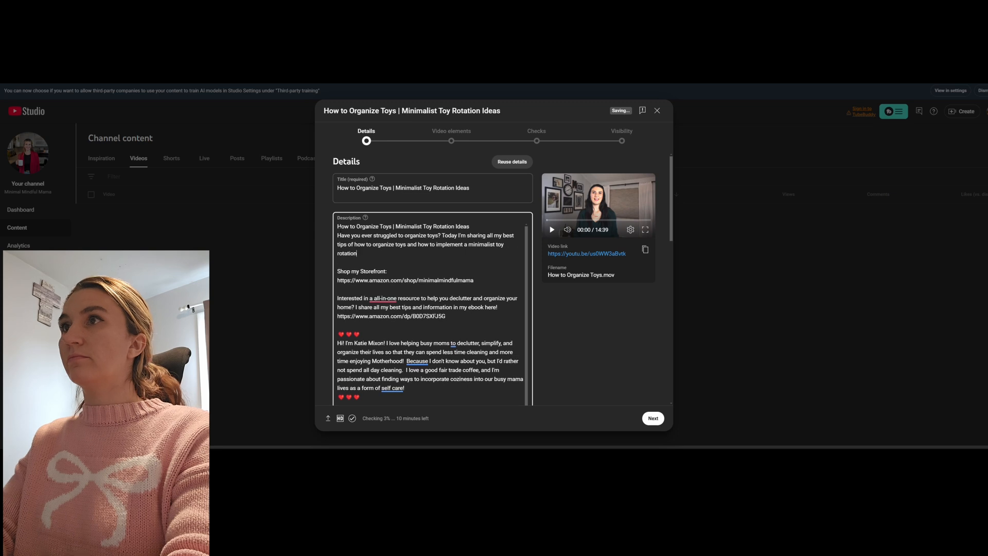
Insert ", how to declutter" after "tips of how to organize toys" in the description and end the sentence with a period.
left_click(406, 244)
type(", how to declu")
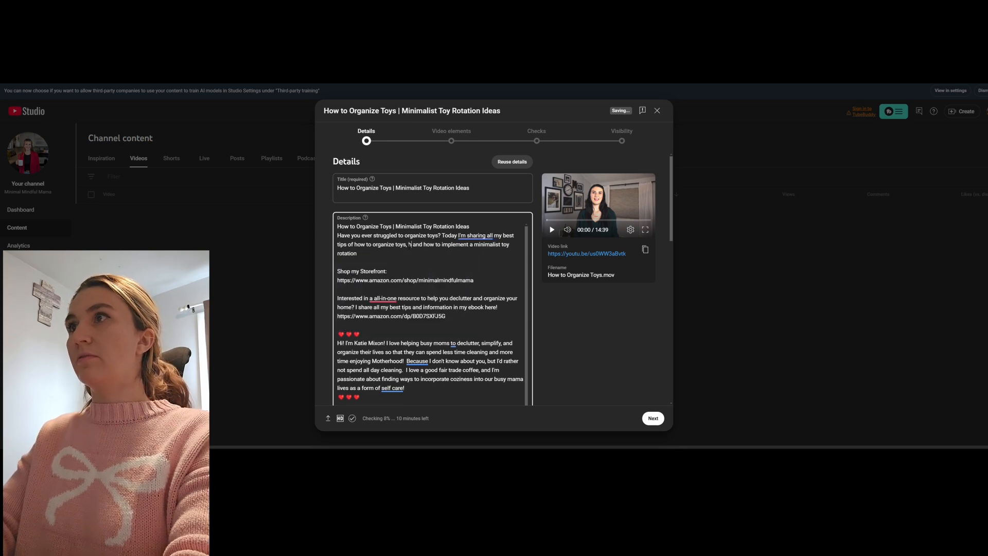
type("tter")
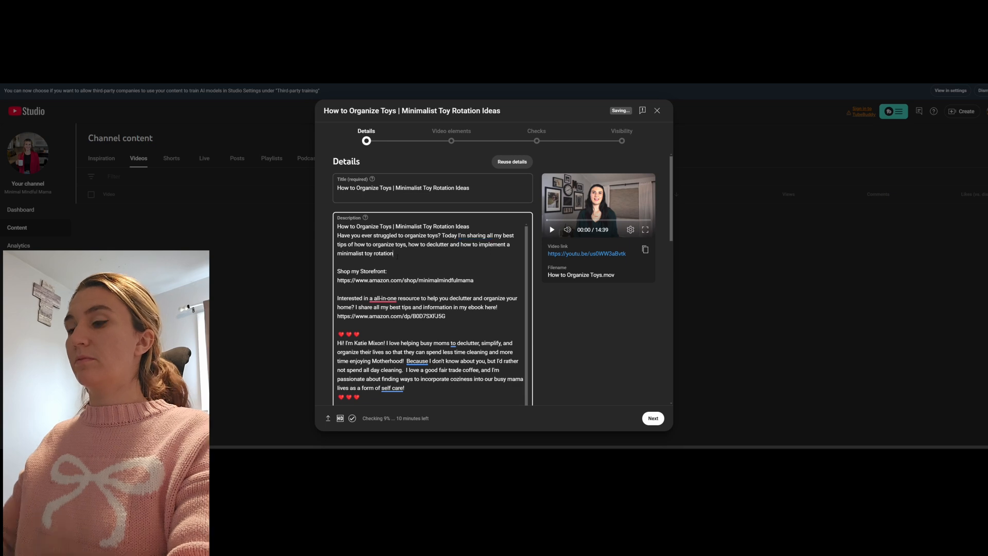
type(".")
Start a list of chapter timestamps below the description's introductory paragraph with the line "00:00 Intro".
key("Return")
key("Return")
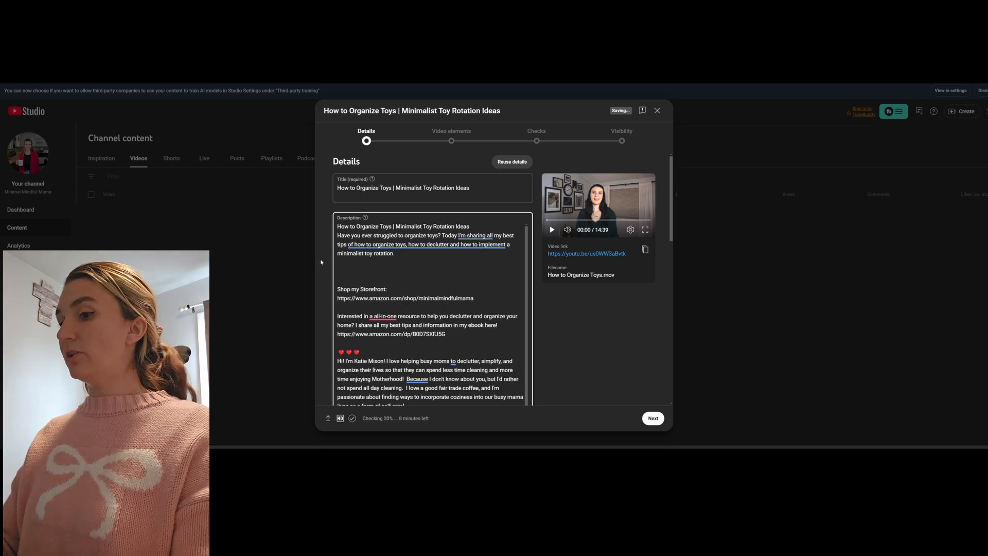
type("00:00")
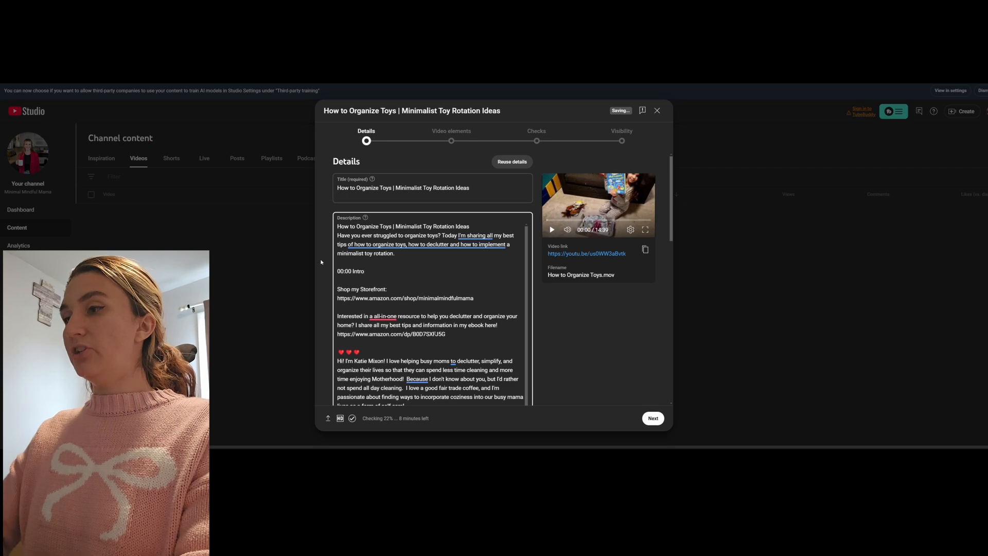
type("Intro")
key("Return")
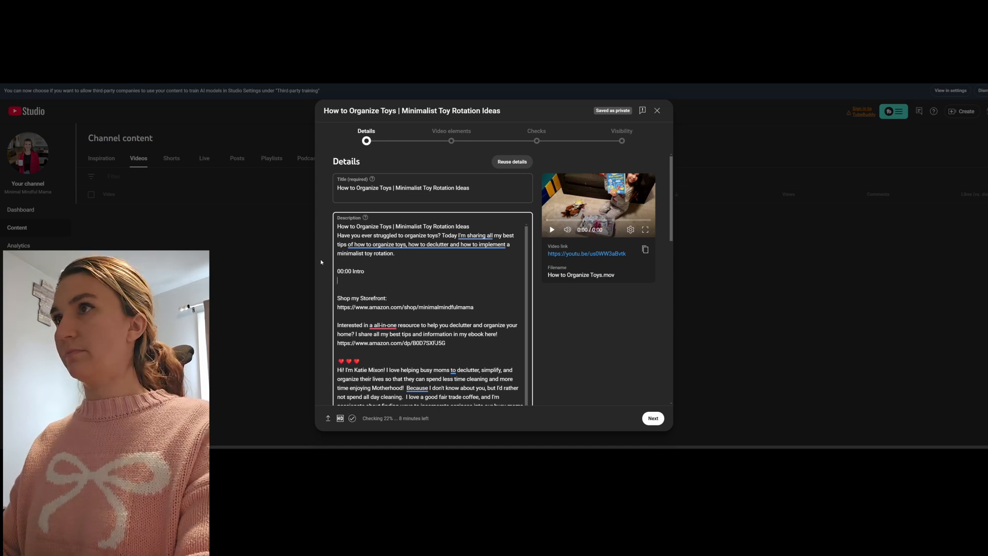
Add the chapter line "00:36 How to organize toys" to the description's timestamp list.
type("00")
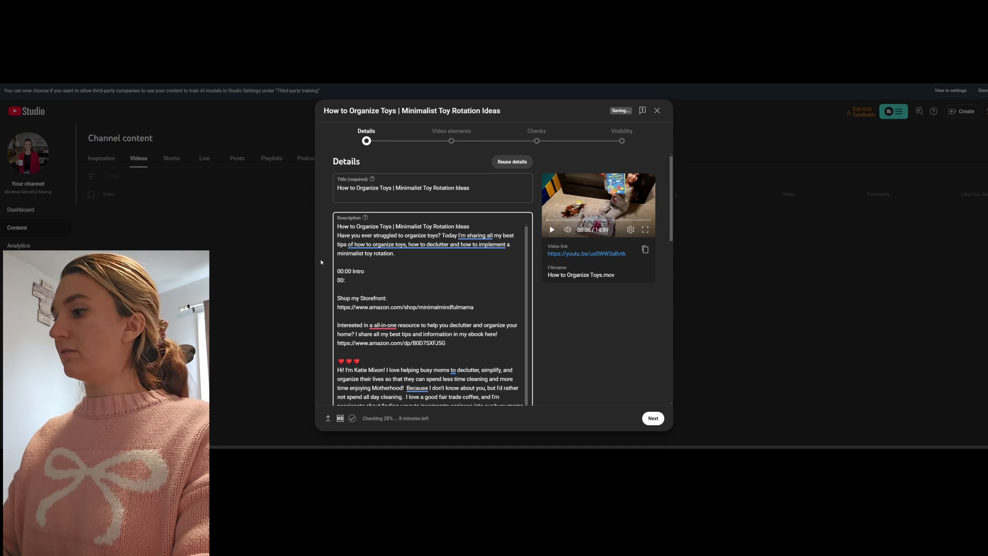
type(":36")
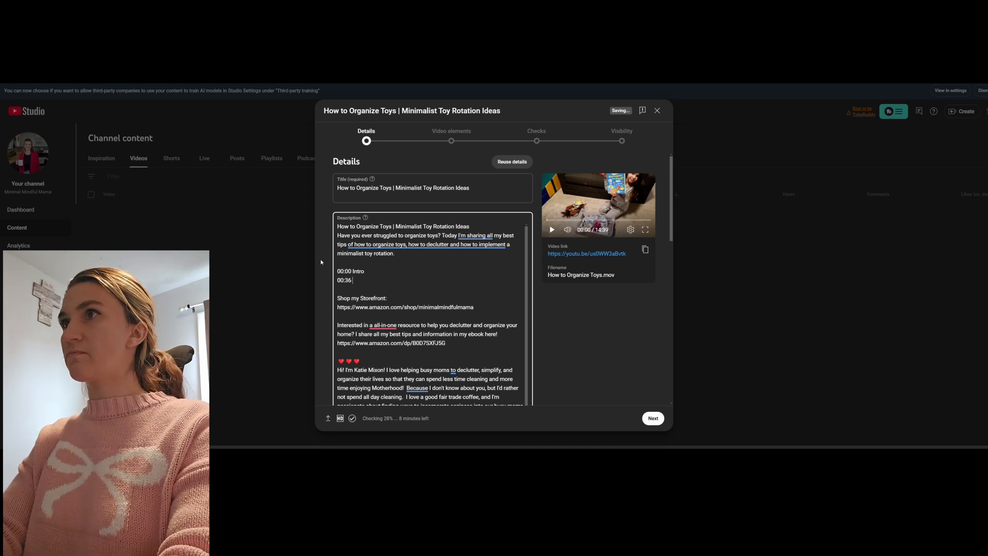
type(" How")
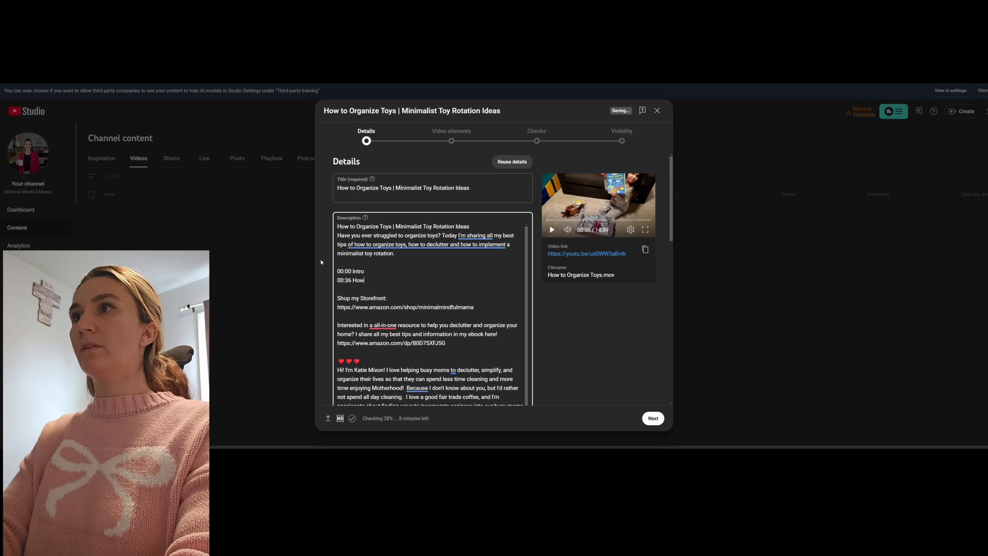
type(" to organize")
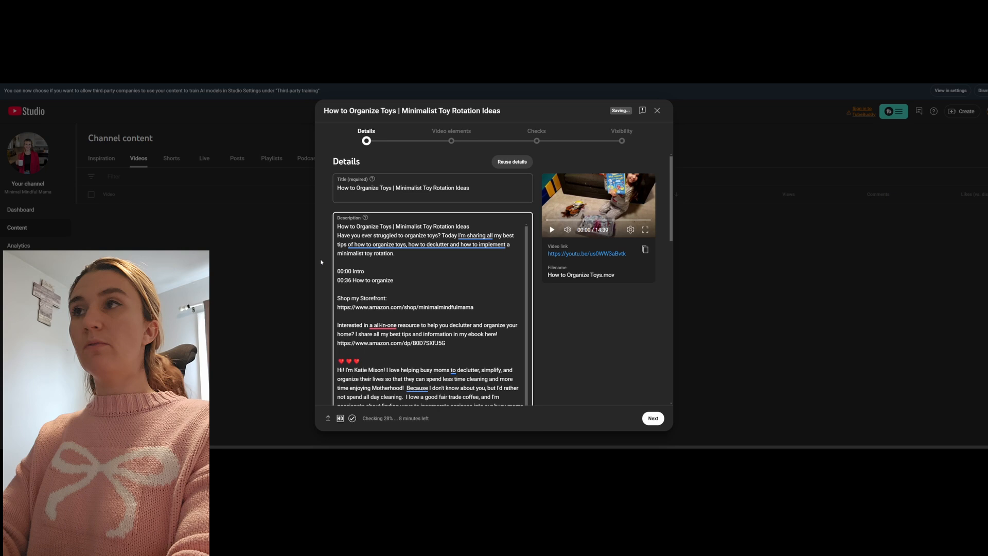
type(" toys")
key("Return")
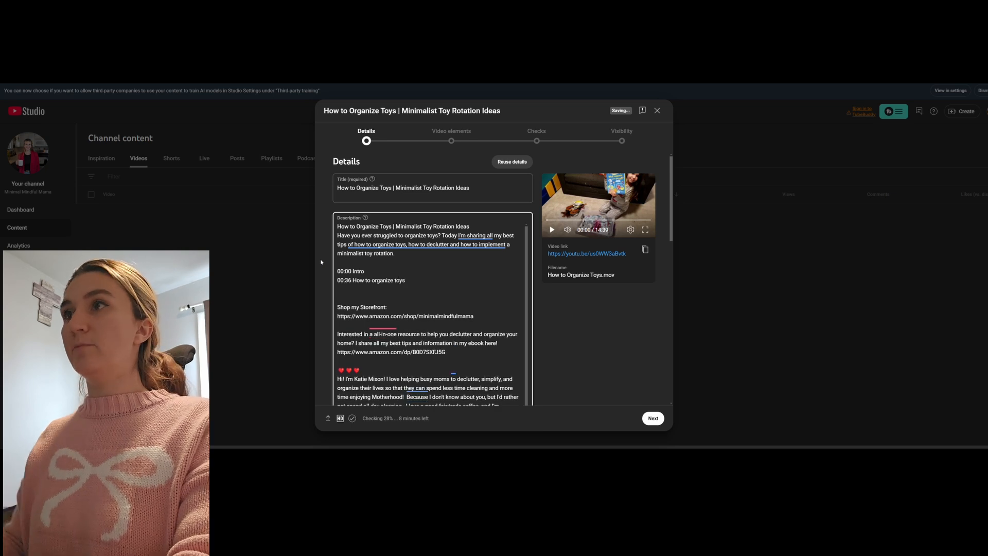
Add the chapter line "01:23 Organize toys into categories" to the description's timestamp list.
type("1:23")
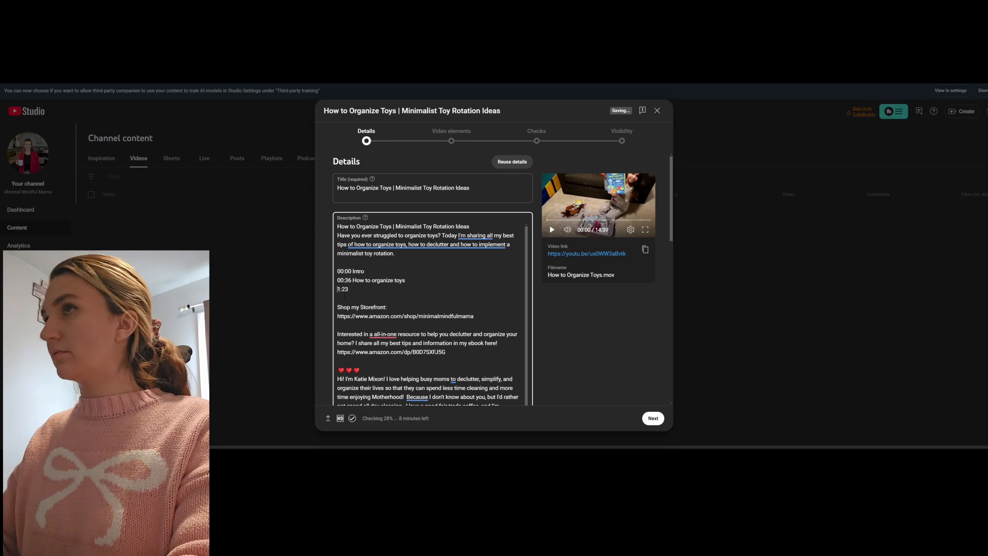
type("0")
left_click(360, 292)
type("Organzi")
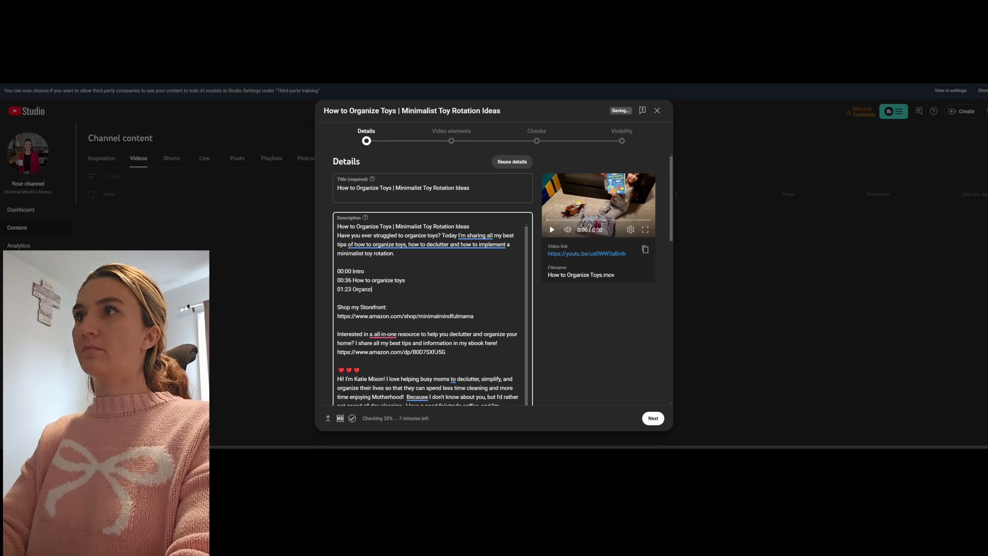
key("BackSpace")
key("BackSpace")
type("ize toys into ")
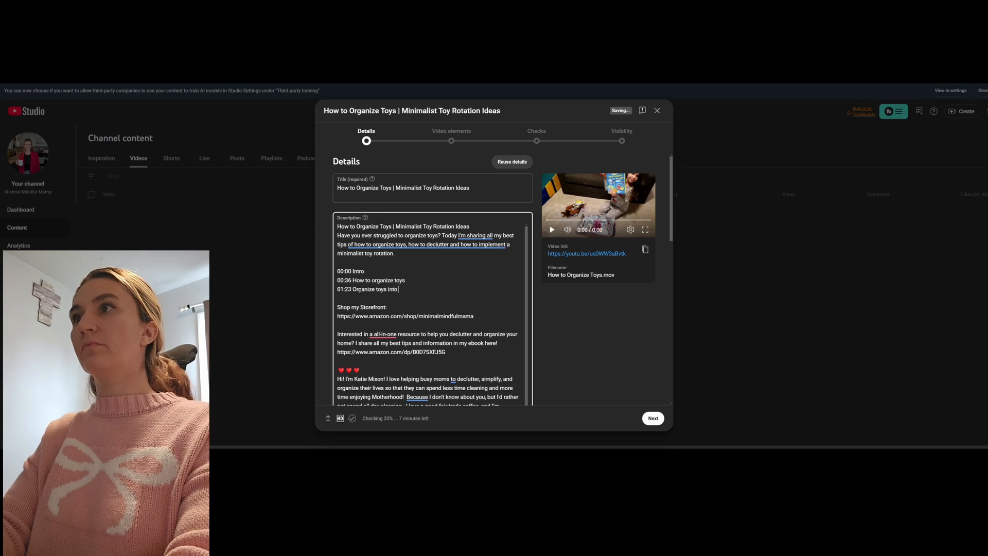
type("categories")
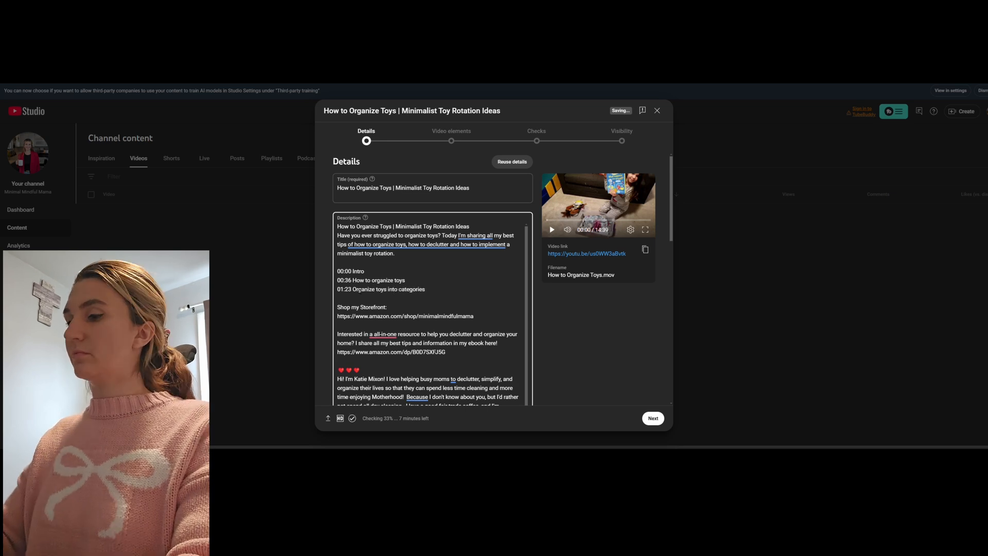
key("Return")
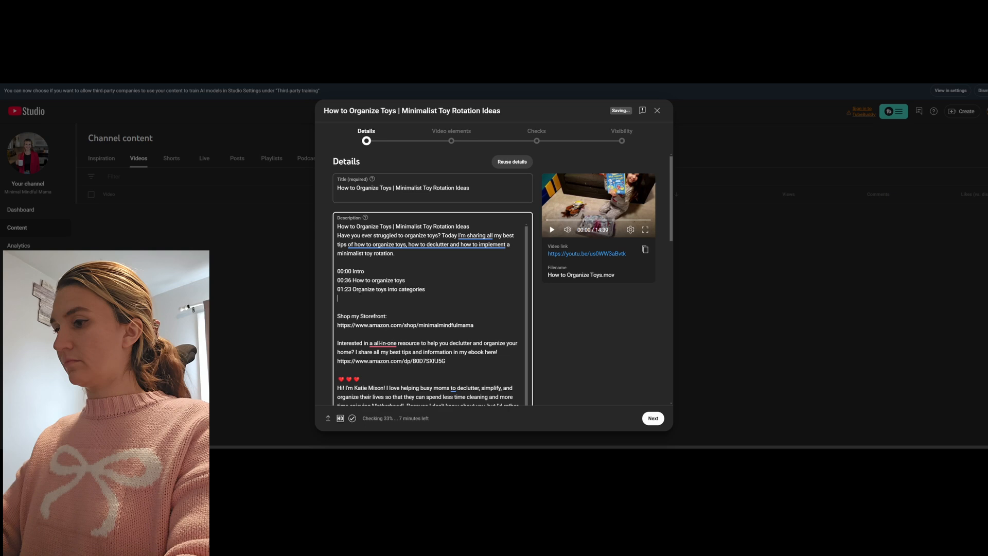
Add the chapter line "3:51 Declutter extra or broken toys" to the description's timestamp list.
type("3:51")
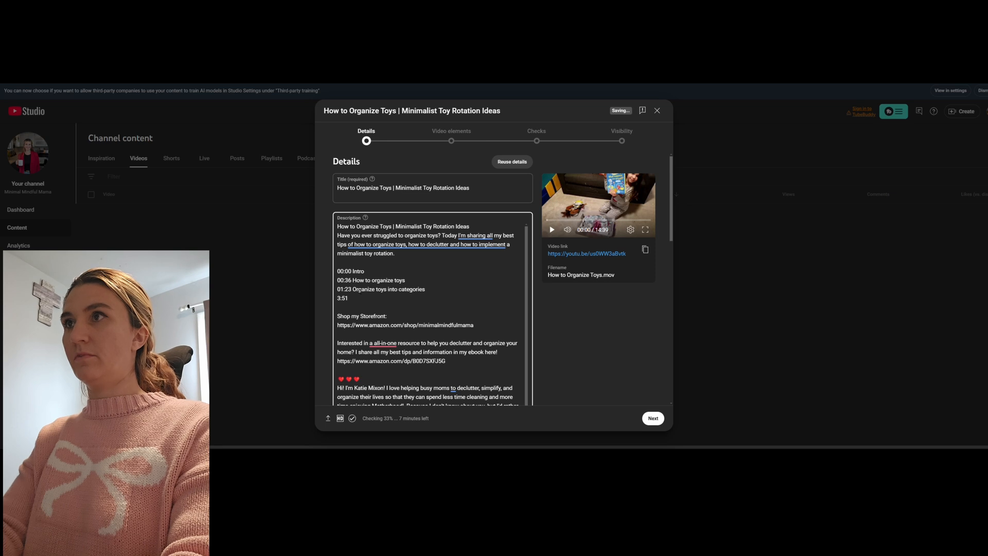
type(" Declutter")
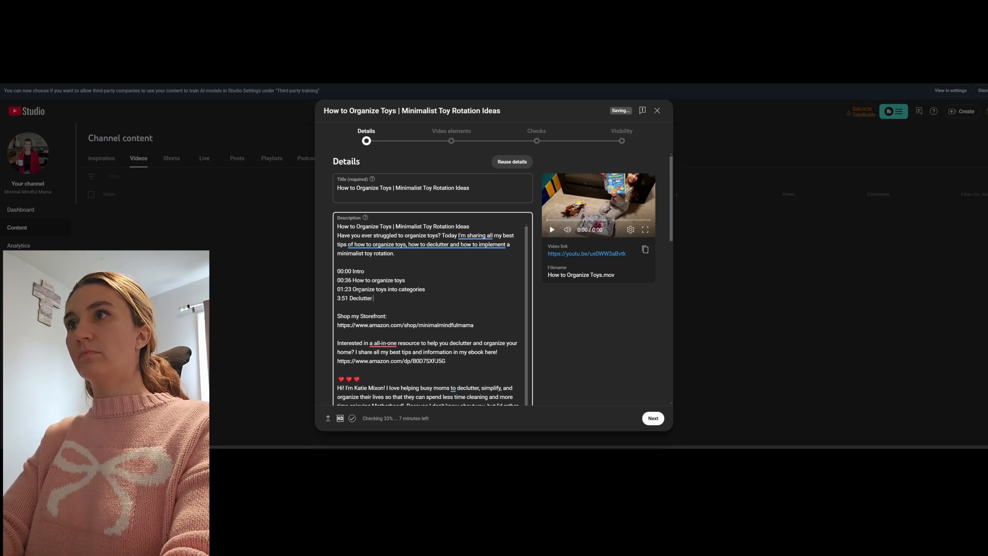
type(" any")
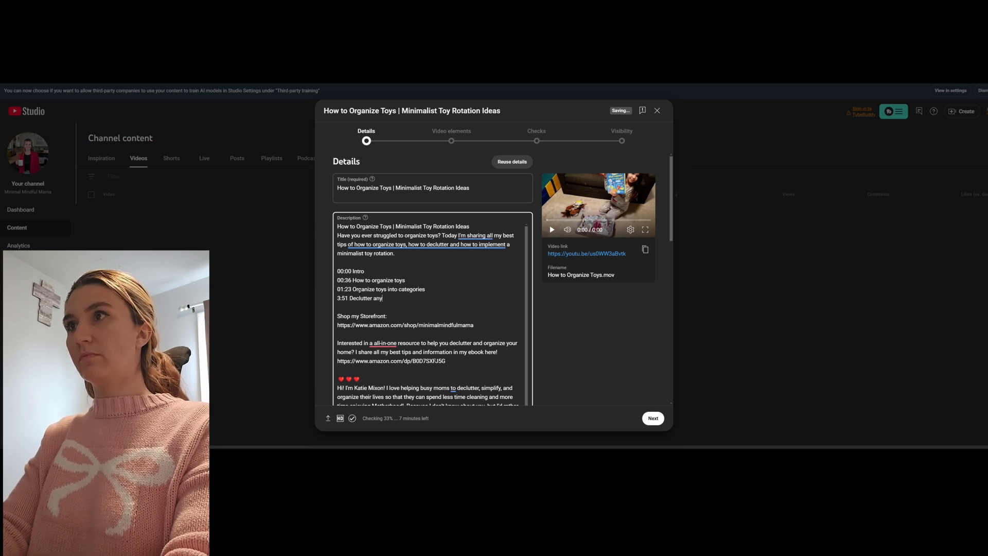
type("t ext")
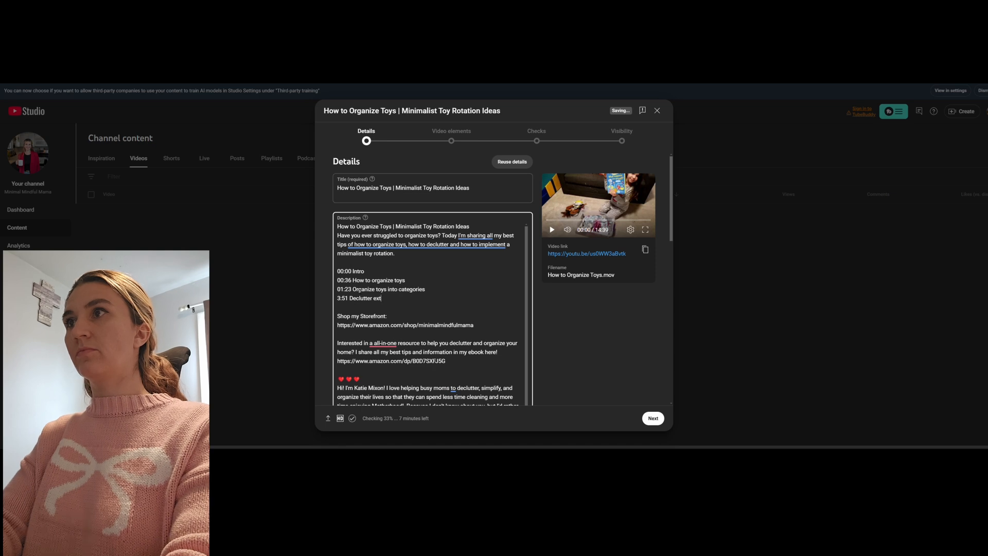
type("ra or broken to")
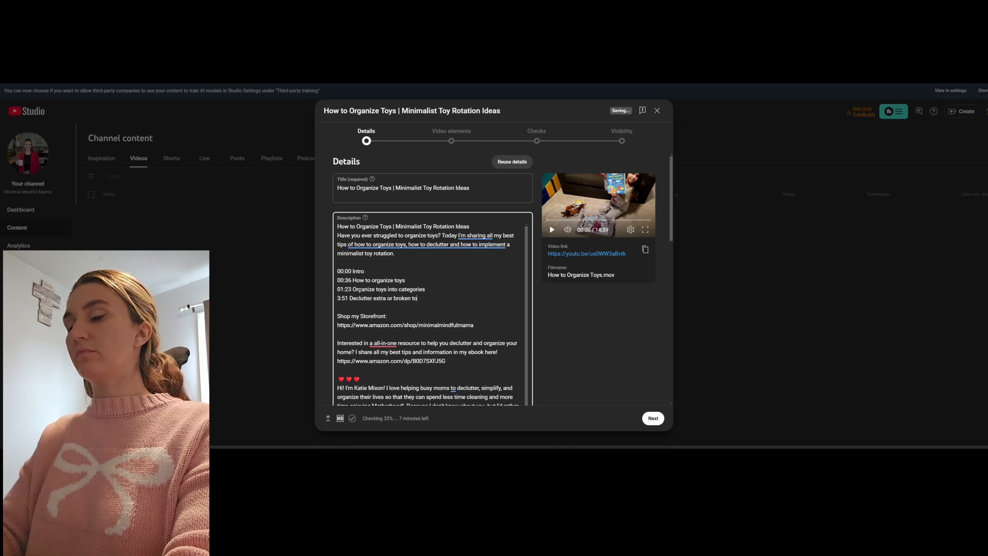
type("ys")
Add the chapter line "05:41 Put out a few categories of toys" and give the previous chapter's timestamp a leading zero, making it 03:51.
key("Return")
type("5:41")
left_click(338, 299)
type("00")
left_click(357, 308)
type("Put")
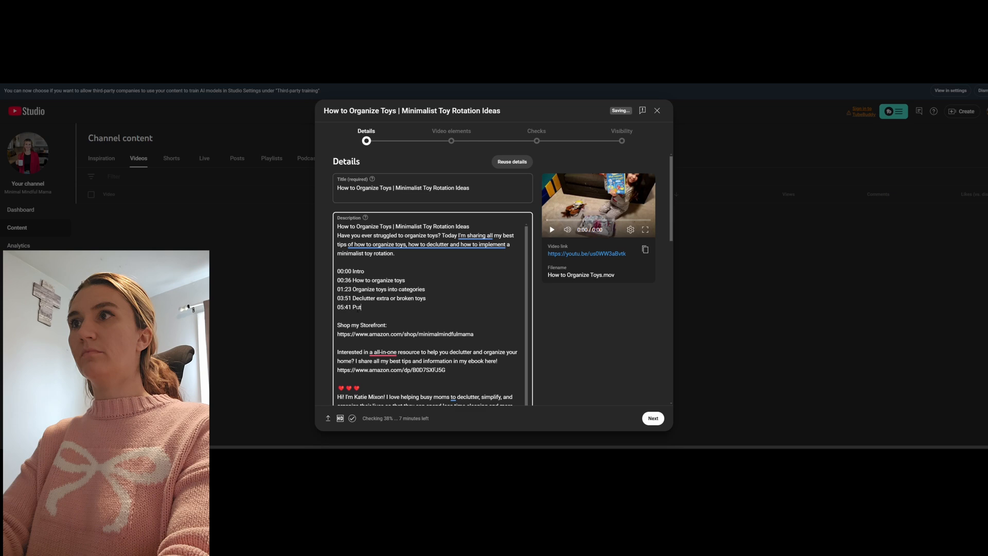
type(" out a few ")
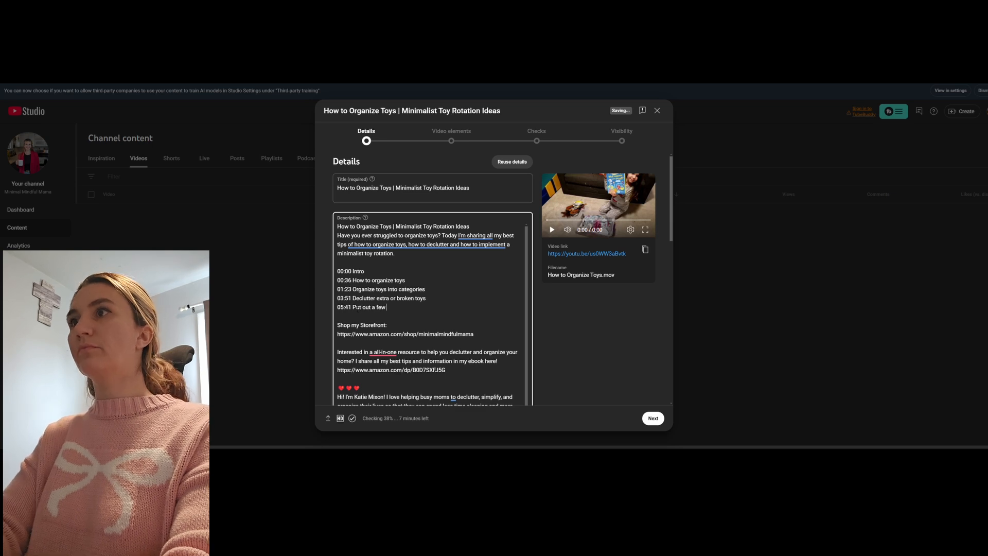
type("categories")
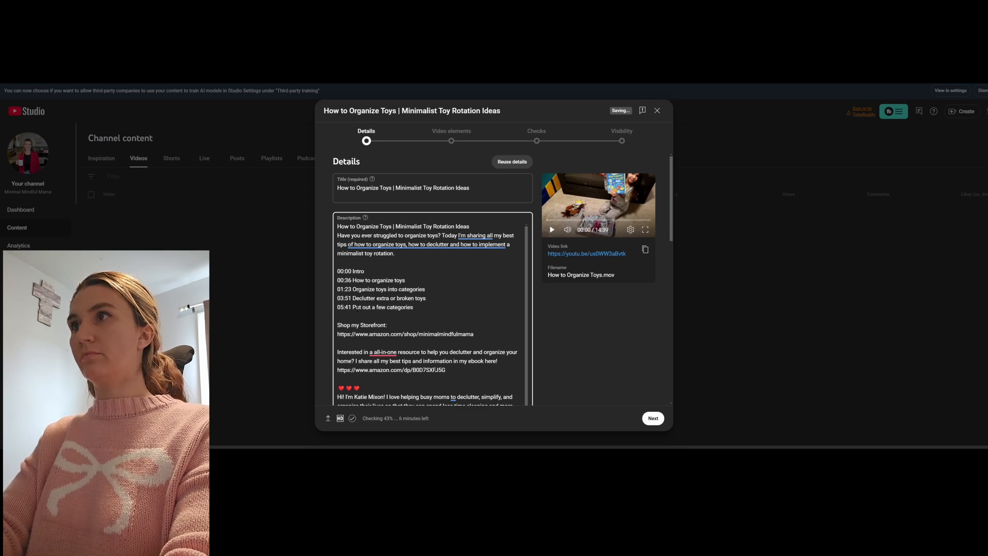
type(" of toys")
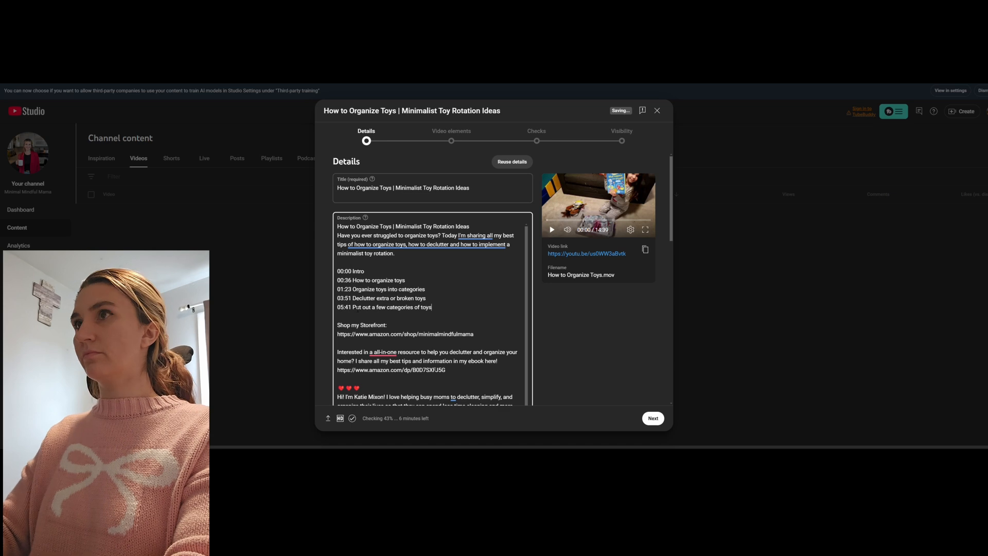
Add the chapter line "09:32 Put away the remaining toys" to the description's timestamp list.
key("Return")
type("09")
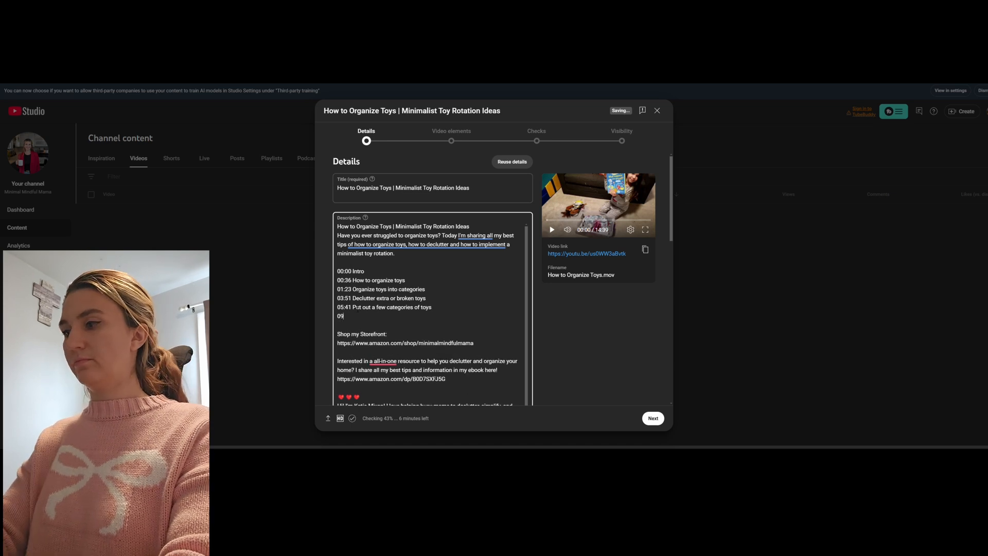
type(":32")
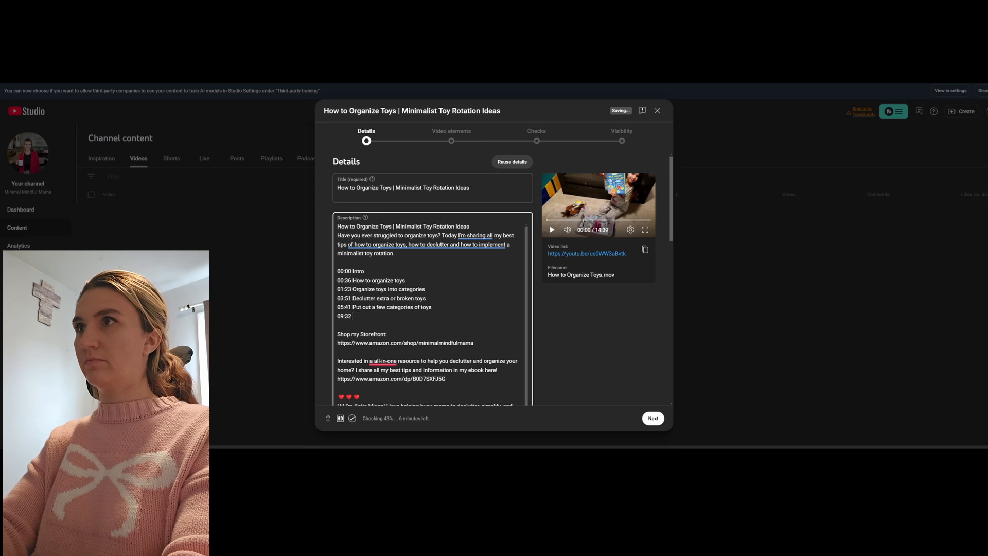
type(" Put away th")
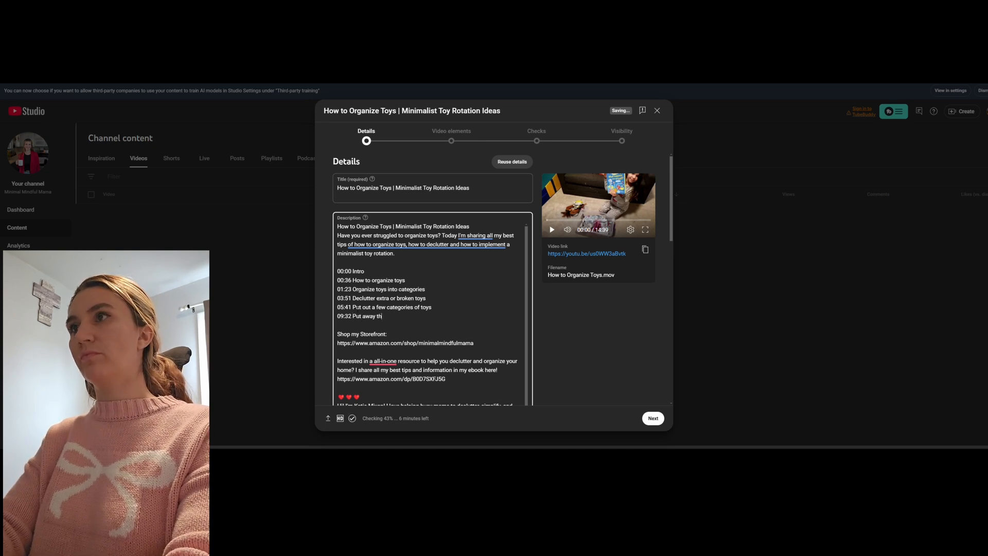
type("e remaining toys")
Add the chapter line "11:51 Switch out your organized toys" to the description's timestamp list.
key("Return")
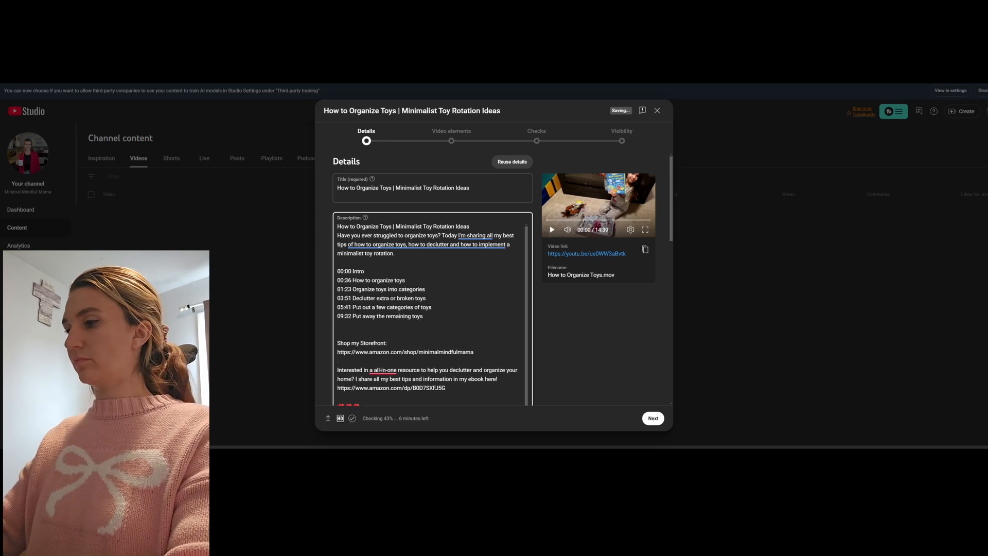
type("11")
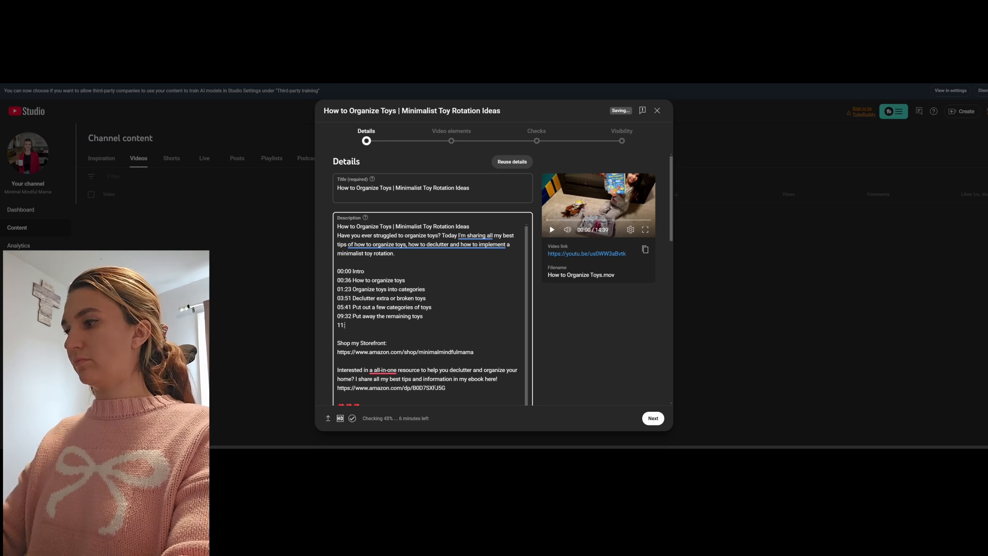
type(":51")
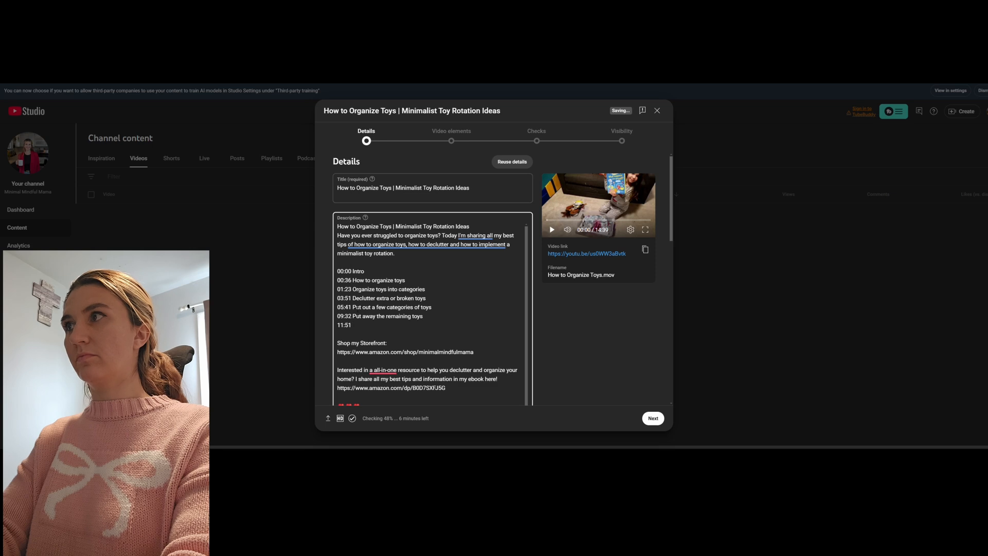
type(" Switch toys")
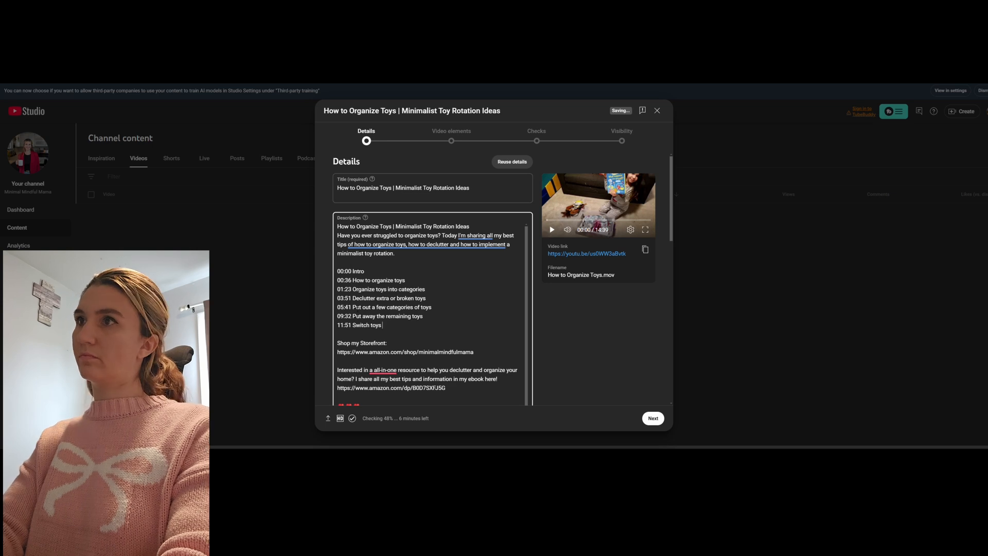
key("BackSpace")
key("BackSpace")
key("BackSpace")
key("BackSpace")
type("out")
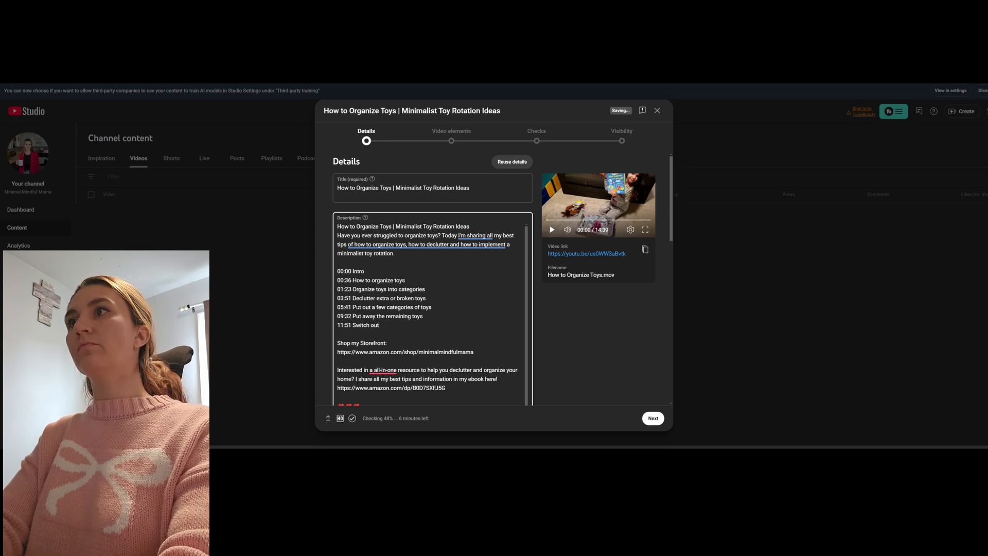
type(" your organ")
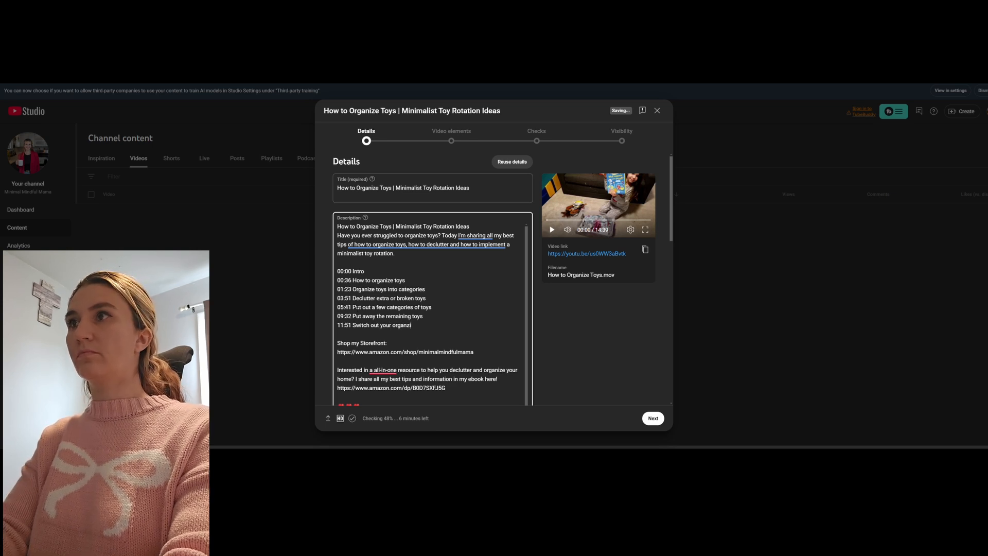
type("ized toys")
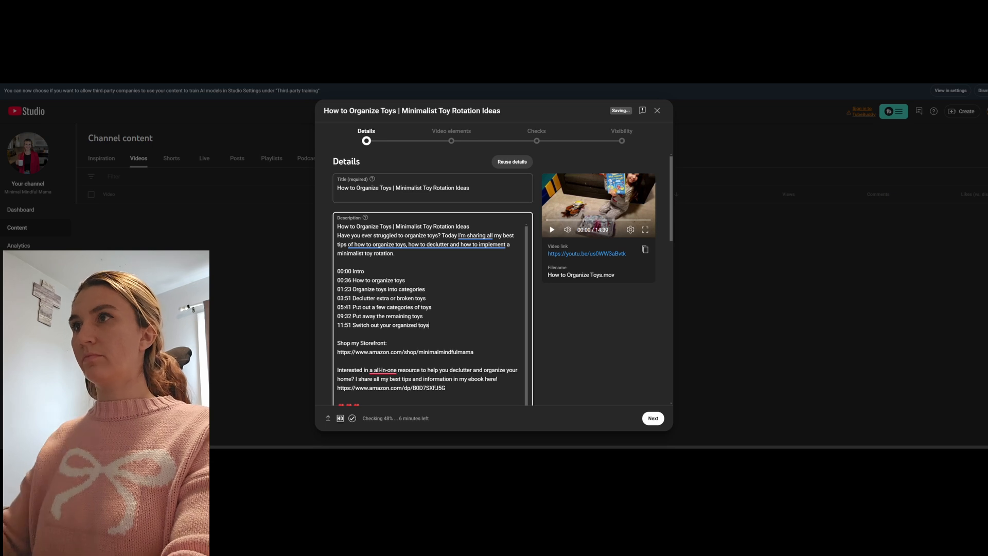
Start a hashtag line at the end of the description, one blank line below the editing info, with "#howtoorganizetoys".
scroll(450, 318, "down", 10)
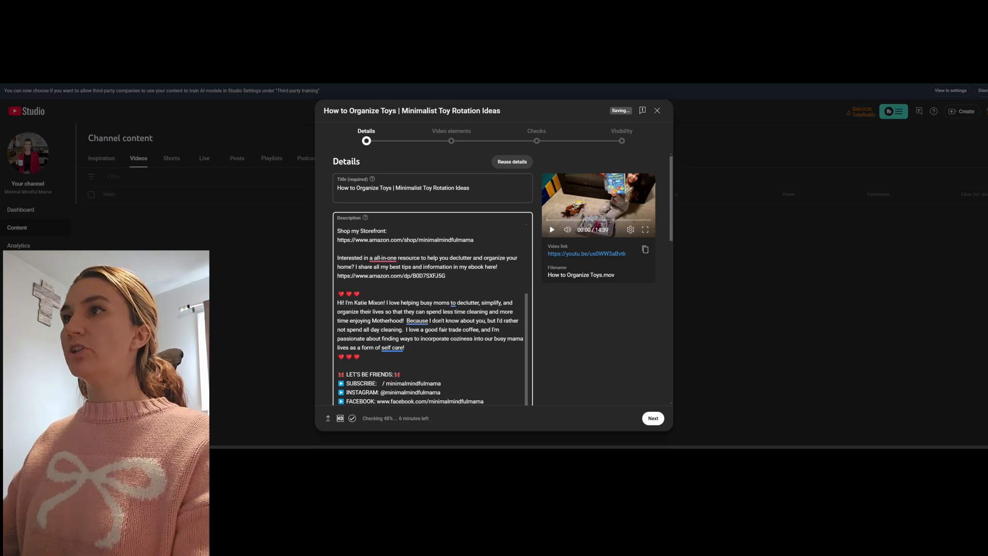
scroll(455, 316, "down", 5)
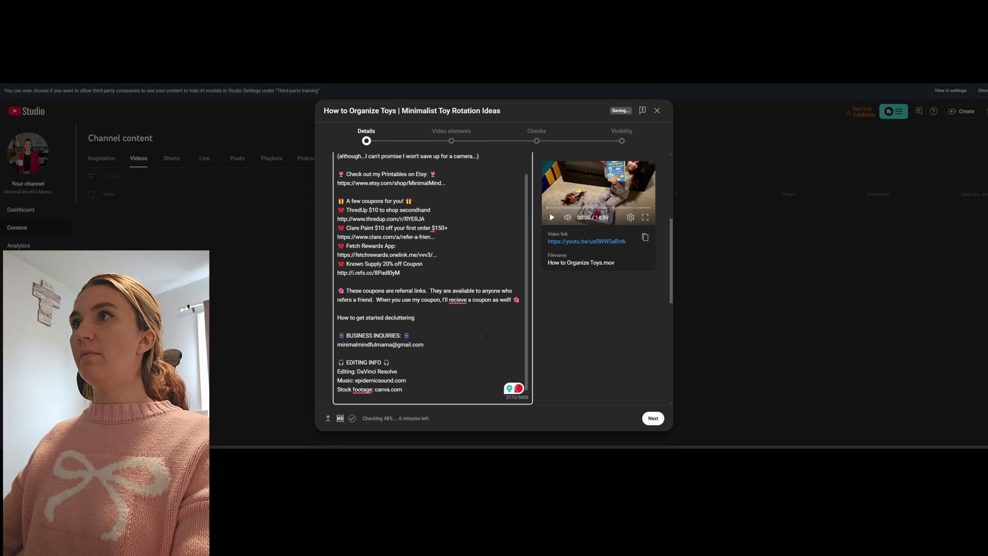
scroll(463, 314, "down", 1)
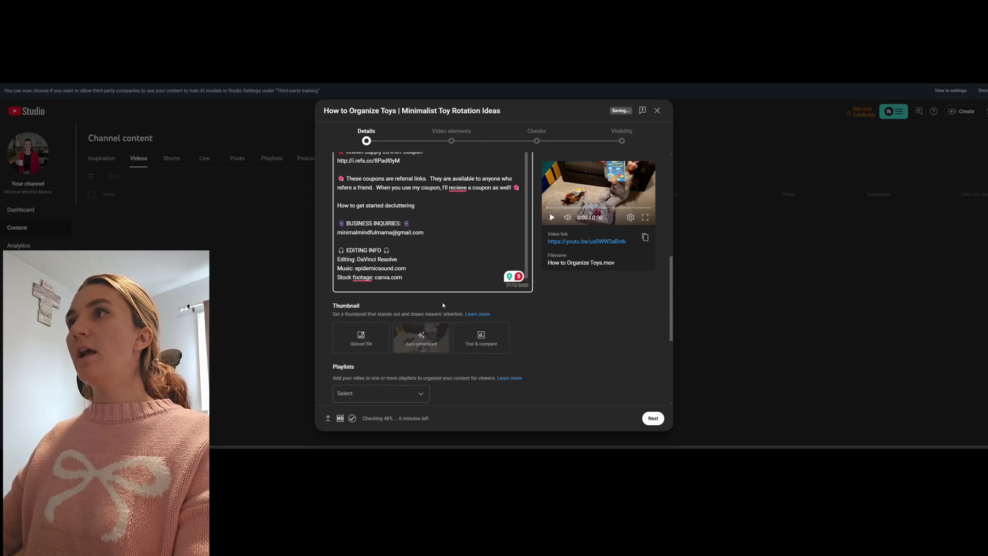
left_click(411, 282)
key("Return")
key("Return")
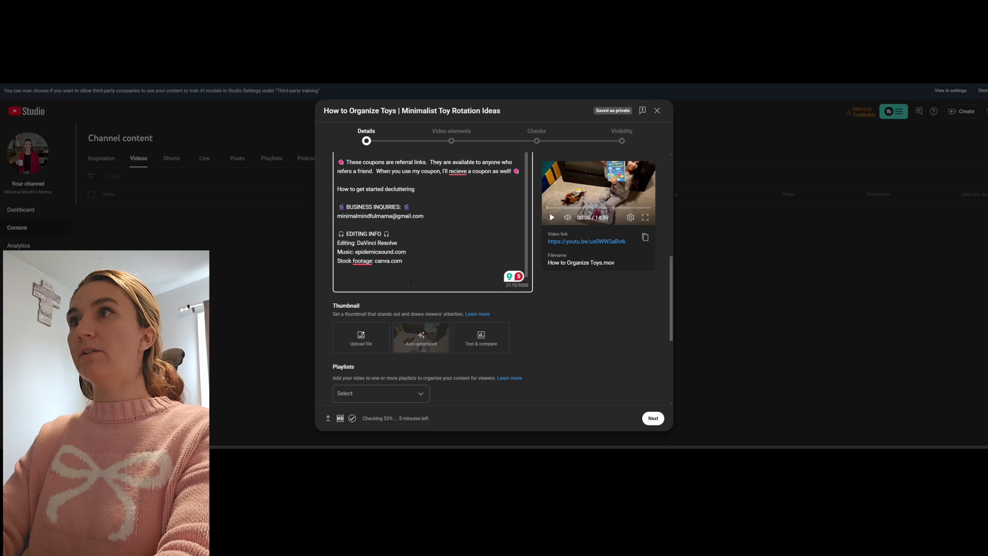
type("#howtoor")
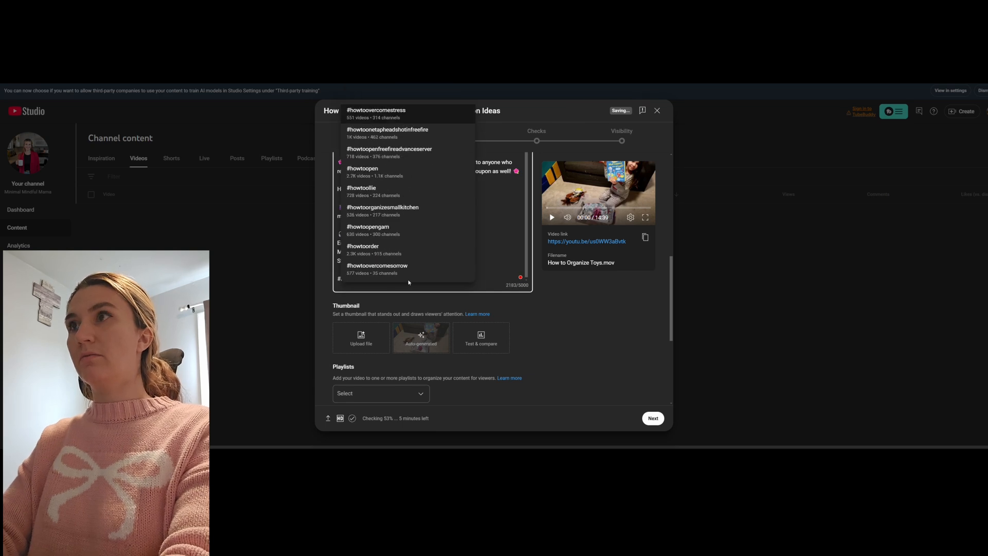
type("ganizet")
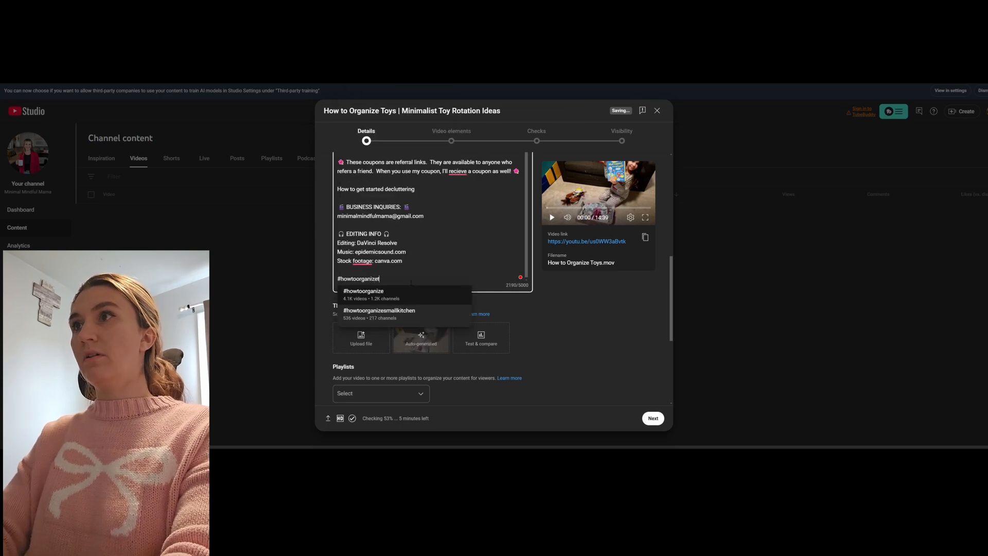
type("oys #")
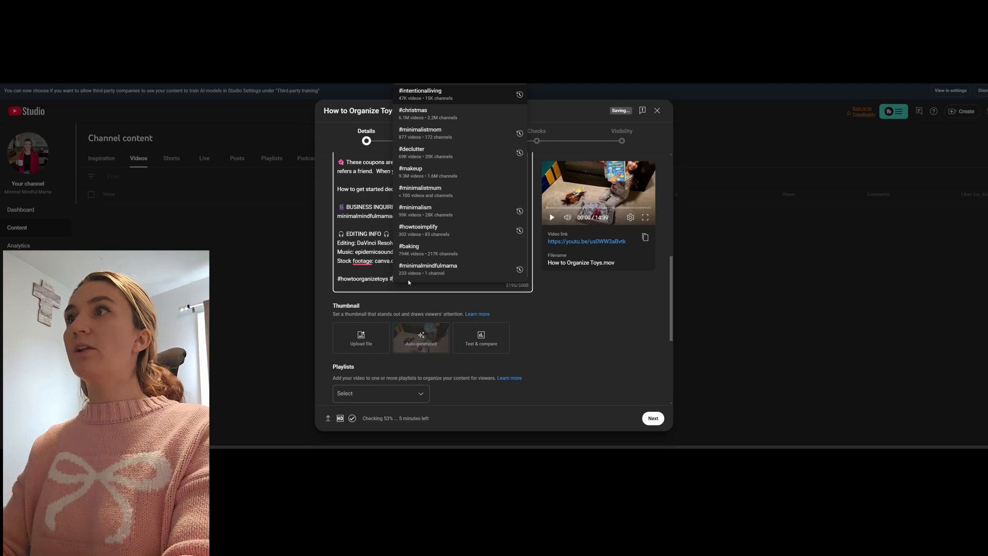
Add the hashtags "#howtoorganize" and "#minimalisttoyrotation" to the hashtag line at the end of the description.
type("howt")
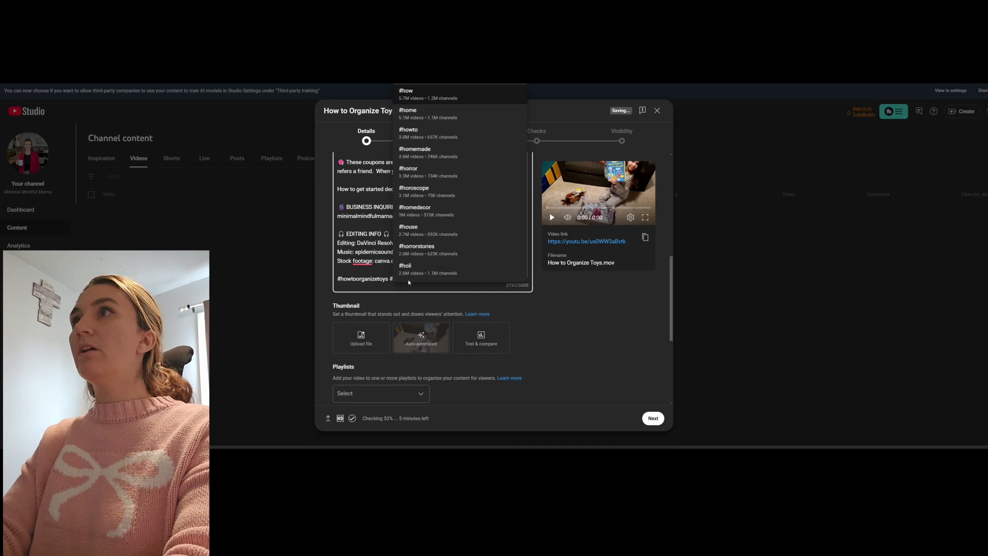
type("o")
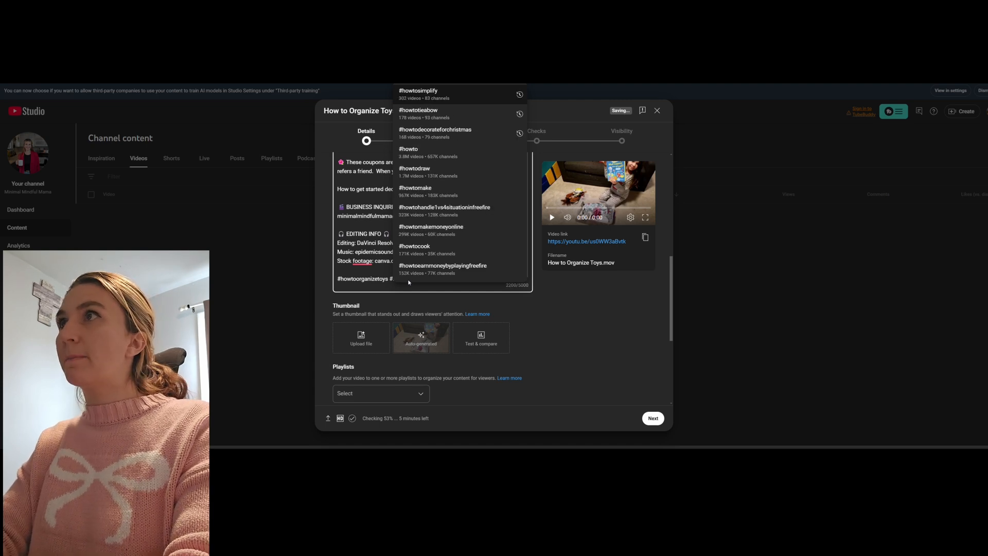
type("organize #")
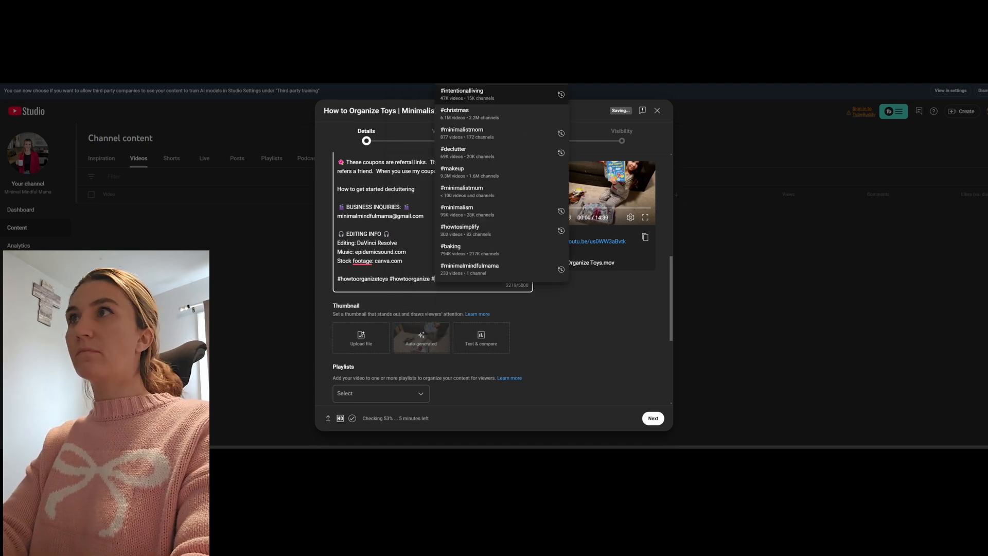
key("BackSpace")
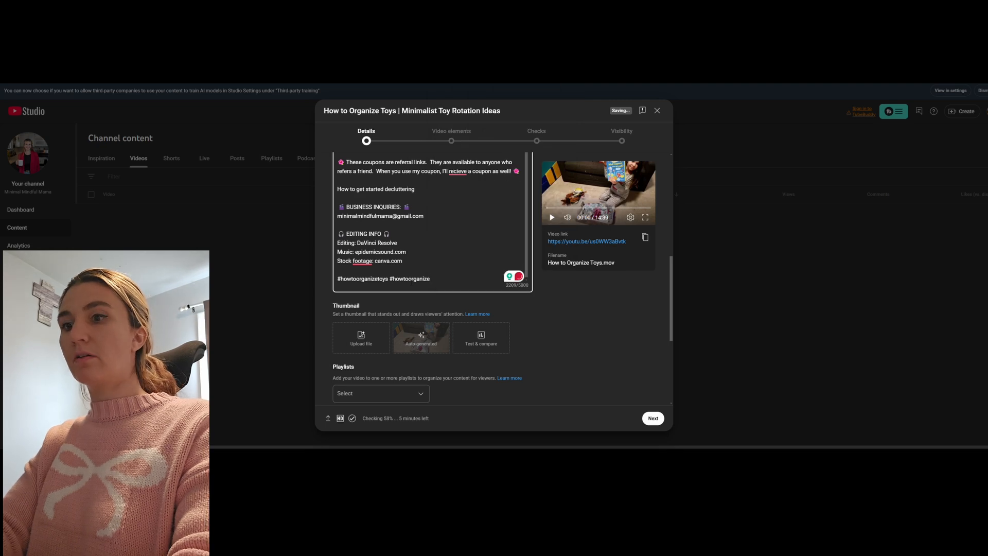
type("#")
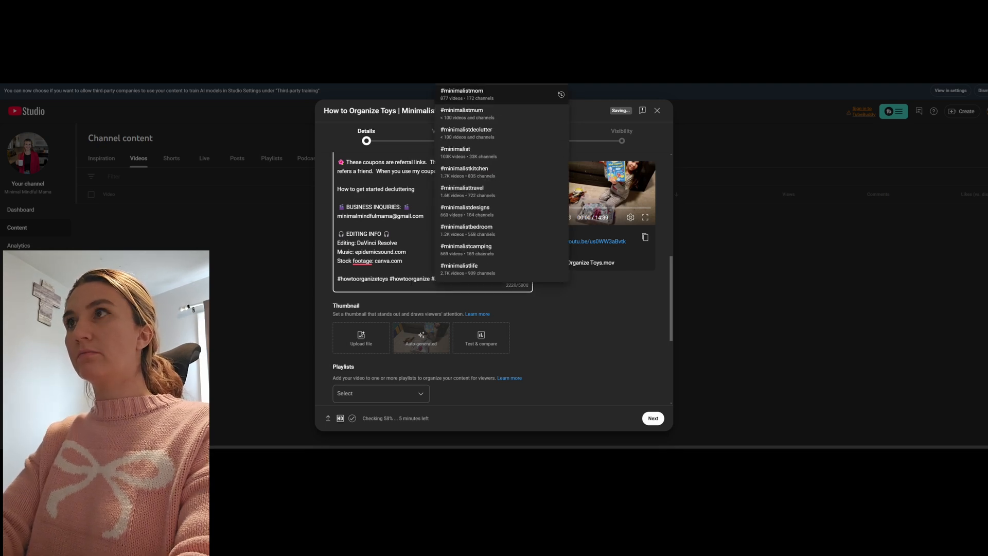
type("minimalisttoyrotation ")
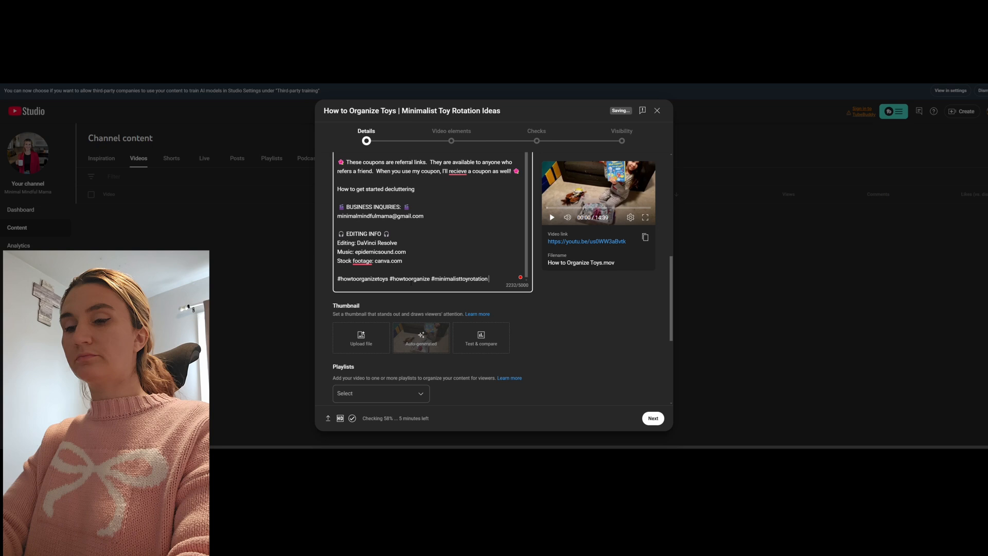
Add the hashtags "#toyrotation" and "#toyorganization" to the end of the description's hashtag line.
type("#")
type("toyrotation #")
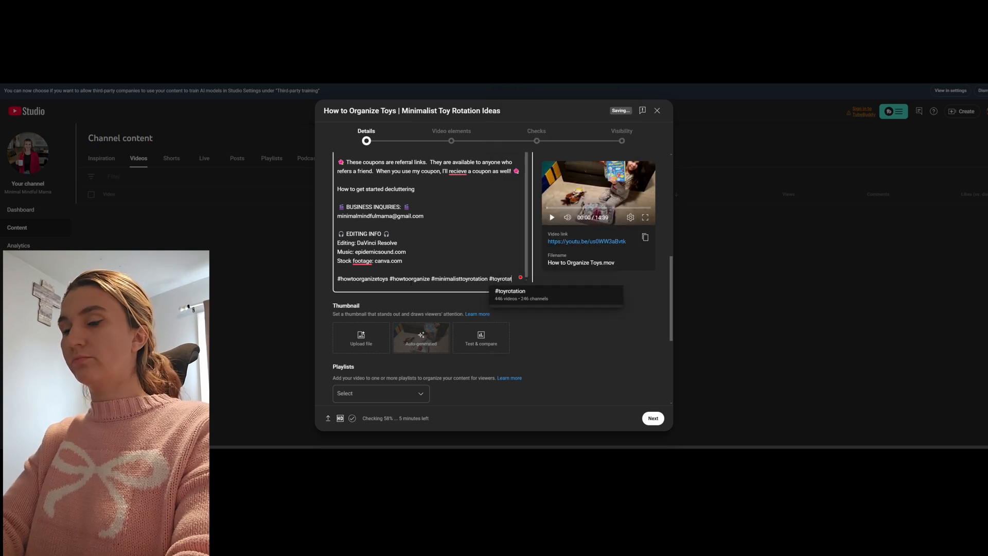
type("toyorga")
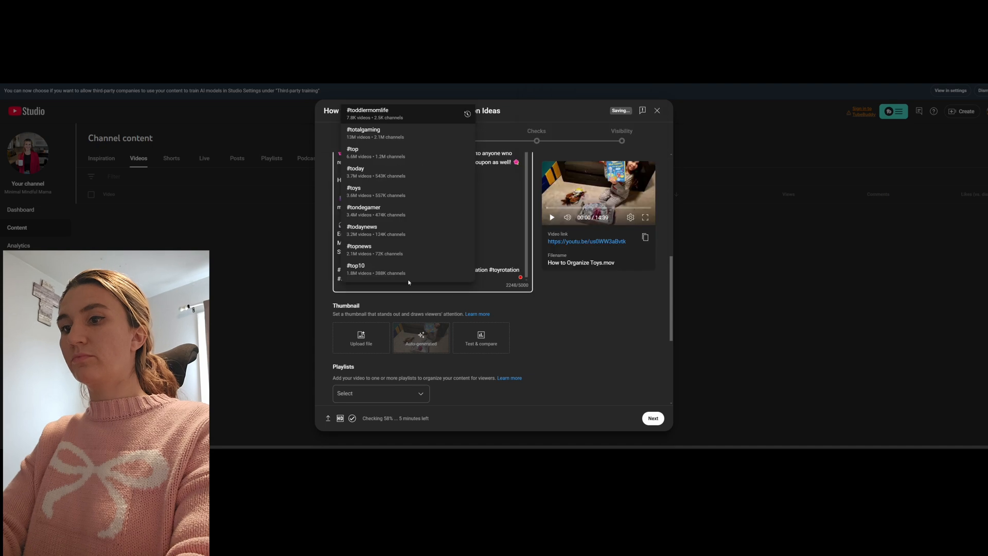
type("niz")
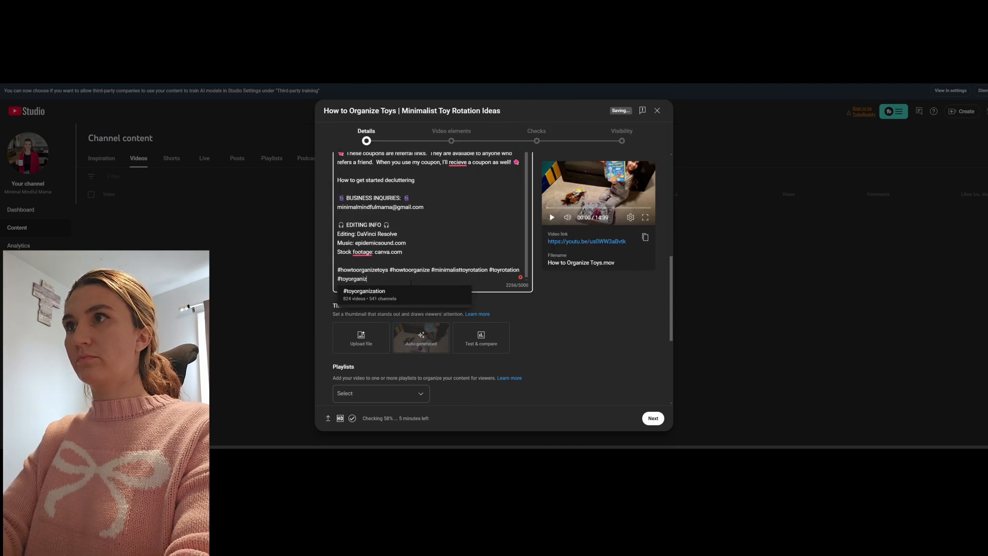
type("ation #")
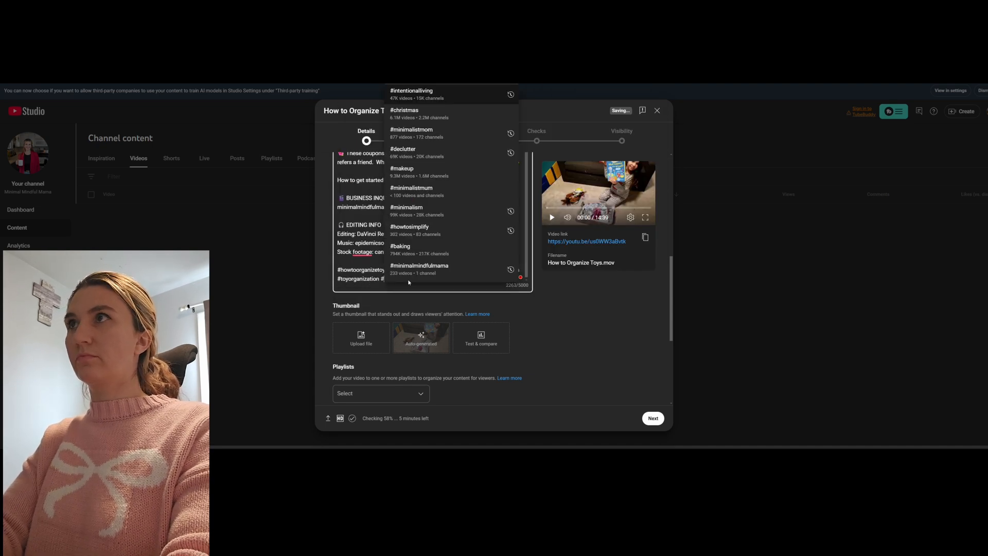
Add the hashtags "#organizingtoys" and "#organizationwithkids" after "#toyorganization" in the description.
type("rgan")
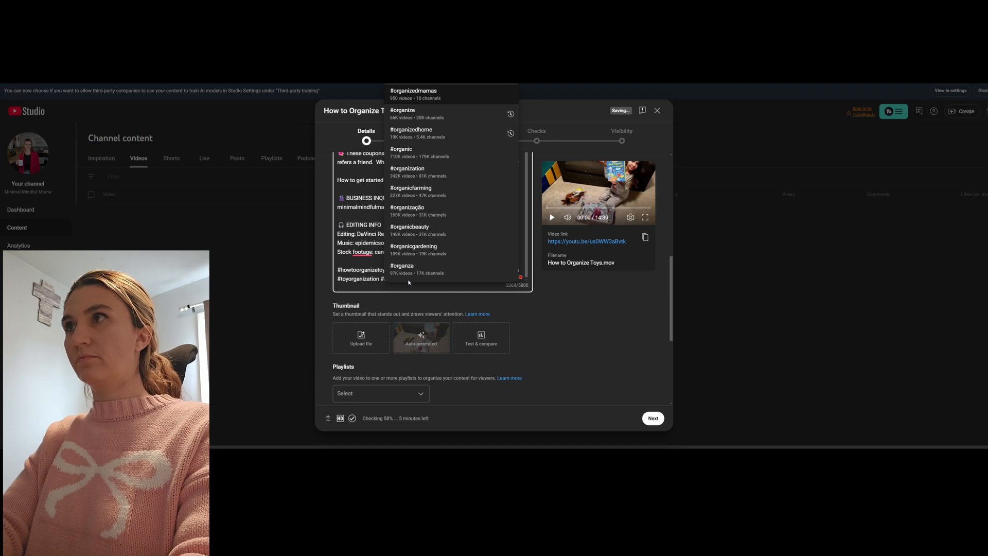
type("toys")
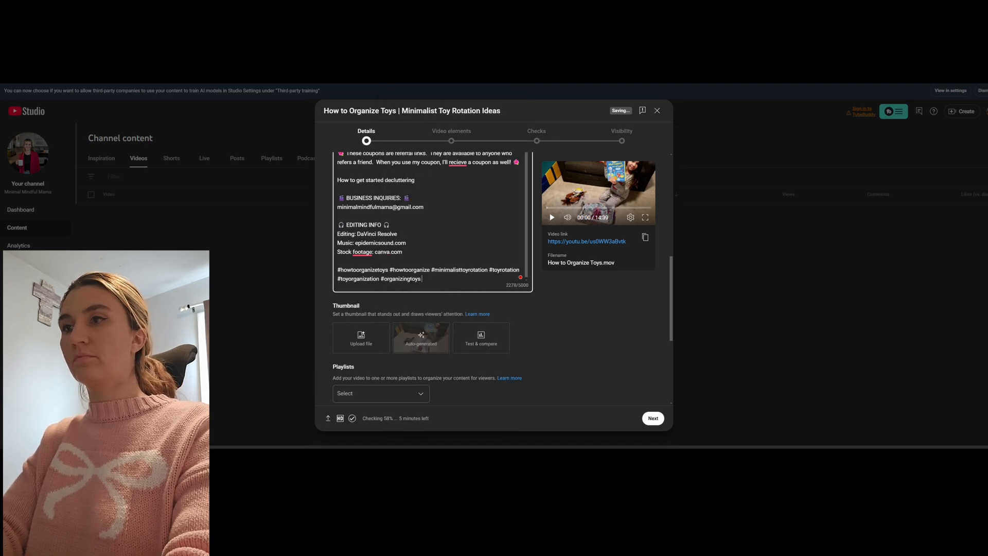
type(" #organ")
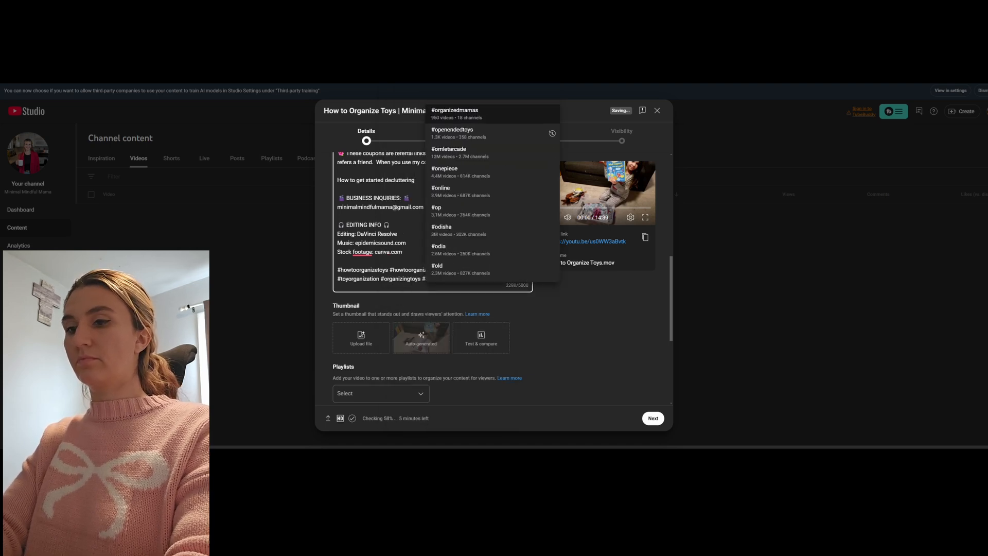
type("izationwith")
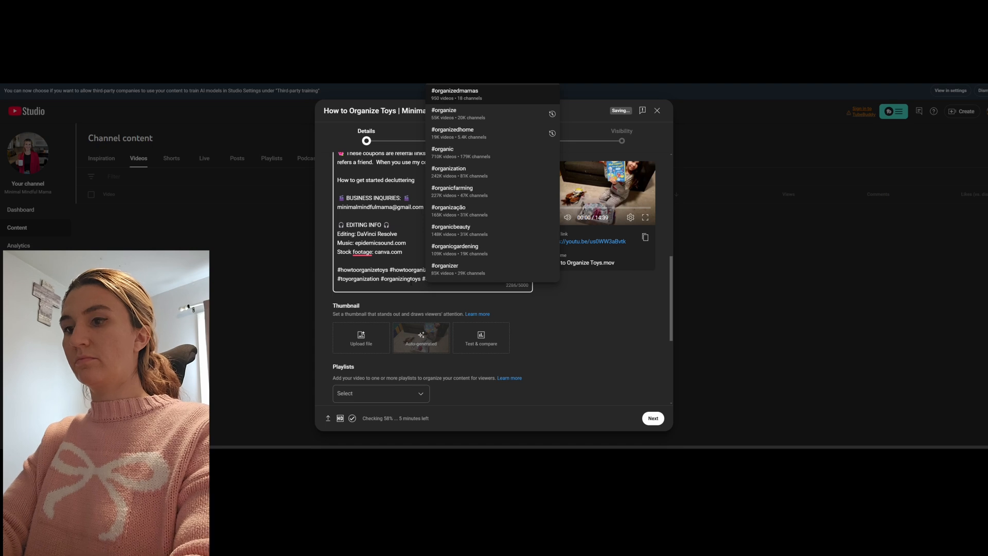
type("kids")
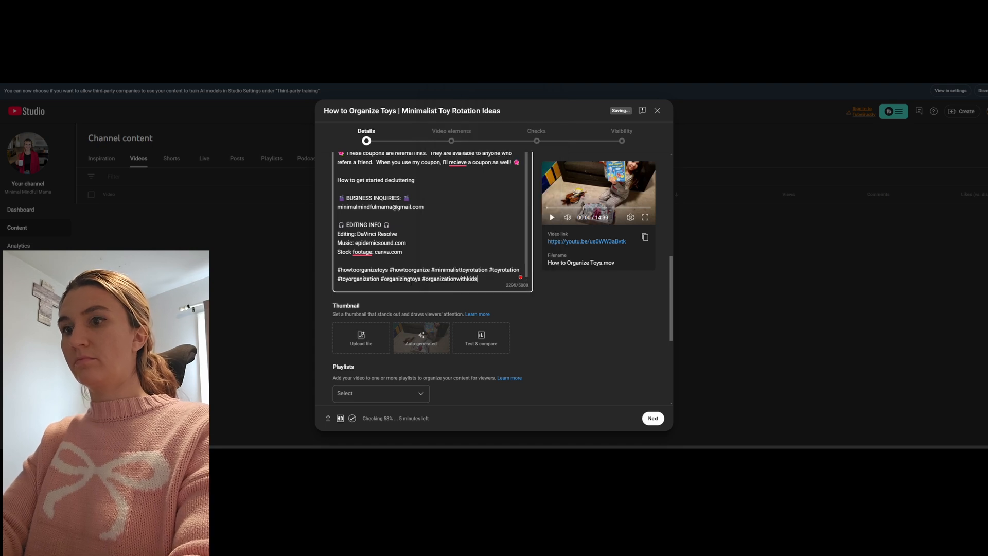
Extend the description's hashtags with "#minimalisttoys", "#besttoytips", "#toyorganizingtips" and "#toytips".
type(" #minimalisttoys #")
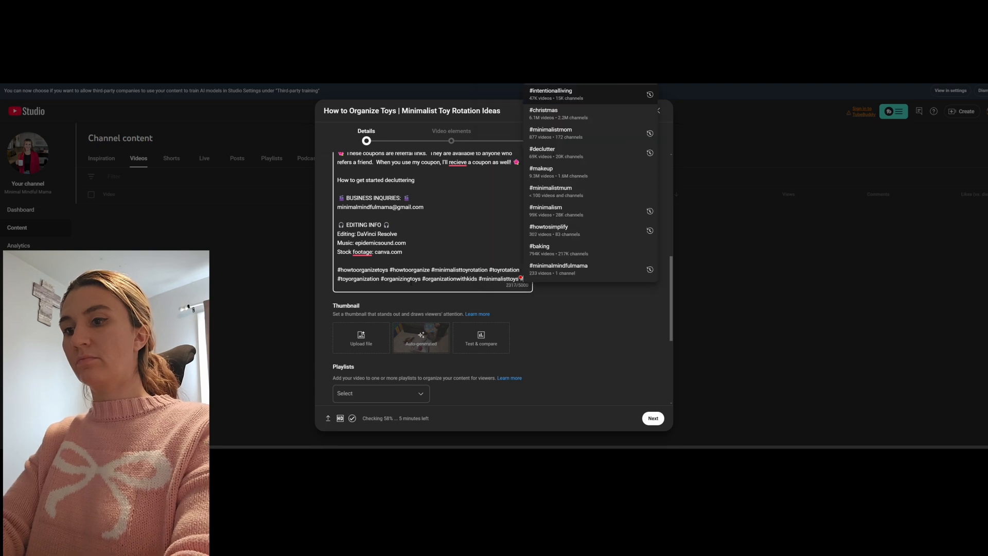
type("besttoyti")
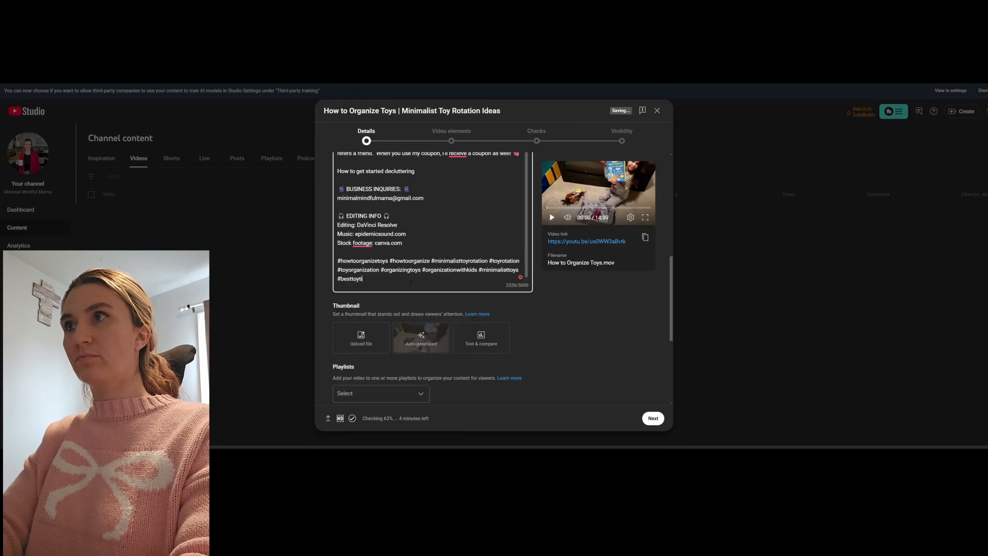
type("ps #")
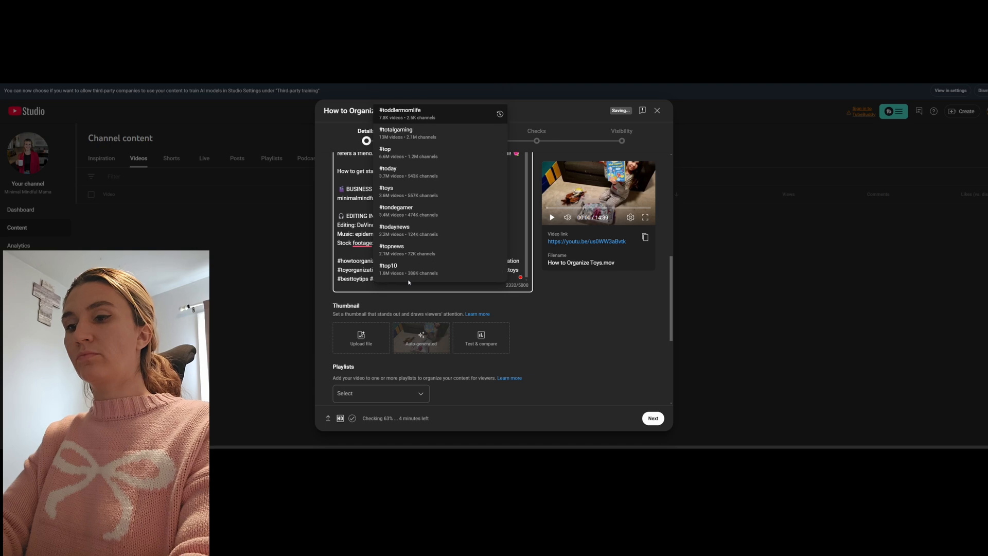
type("toy organ")
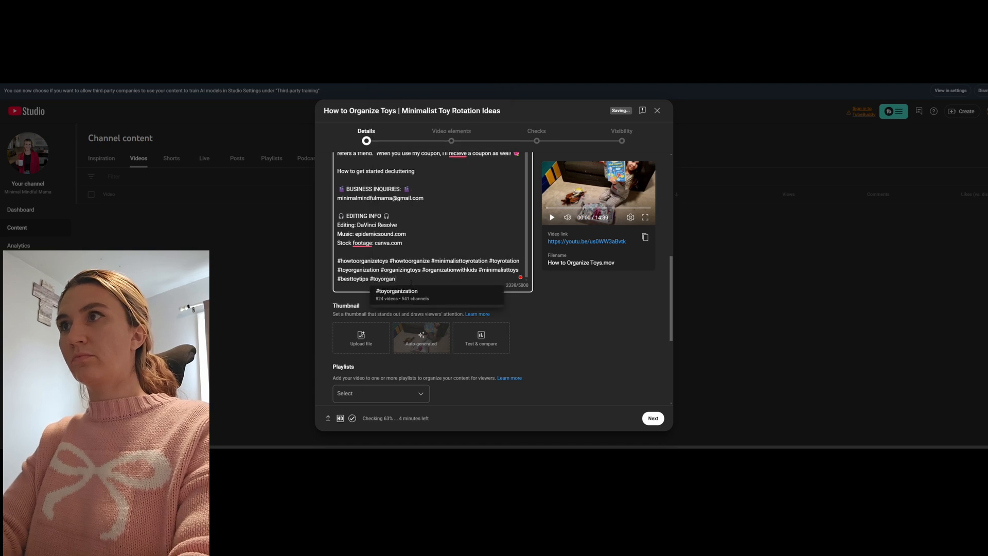
type("izingtips")
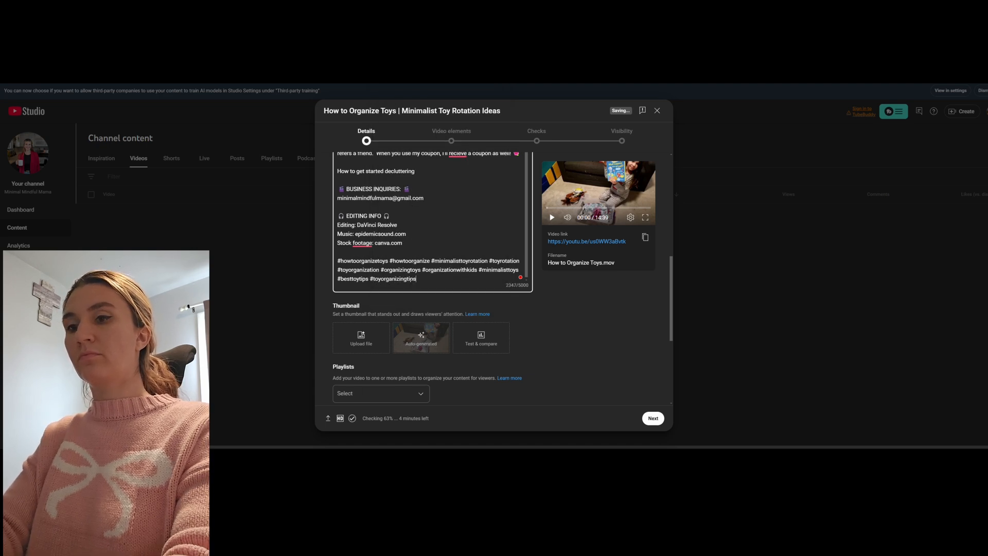
type(" #toytips ")
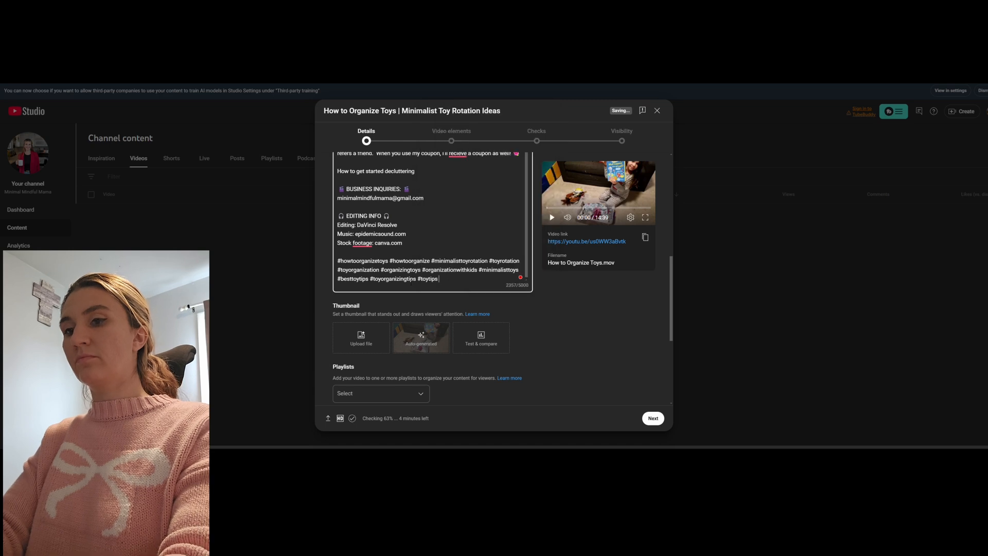
Add "#momtipsandtricks", "#momhacks" and another "#howtoorganize" to the end of the description's hashtags.
type("#momtipsa")
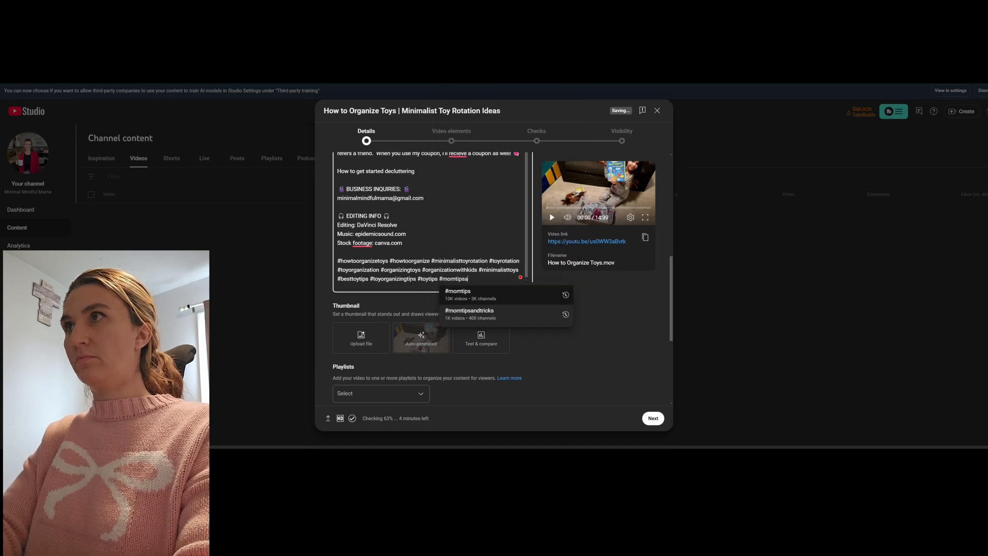
type("nd")
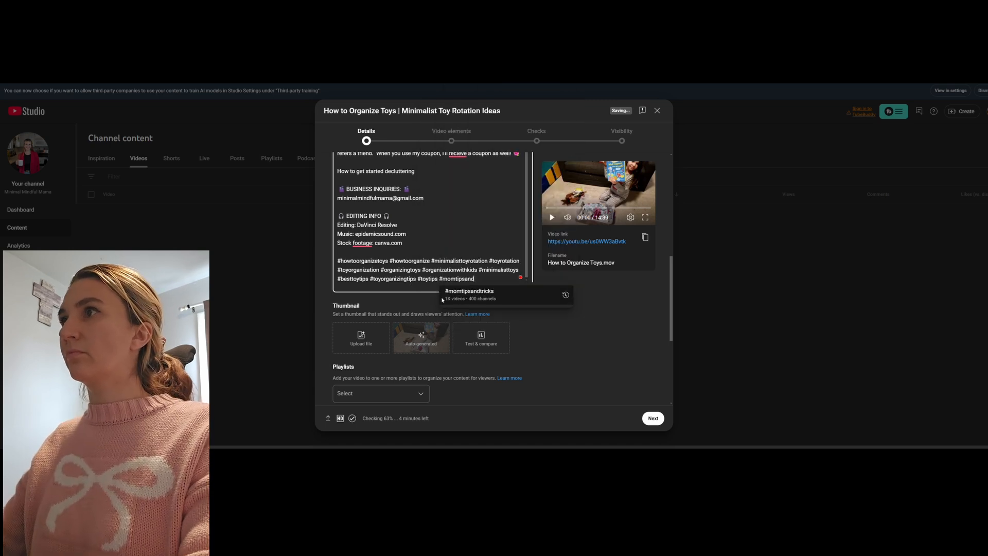
left_click(461, 296)
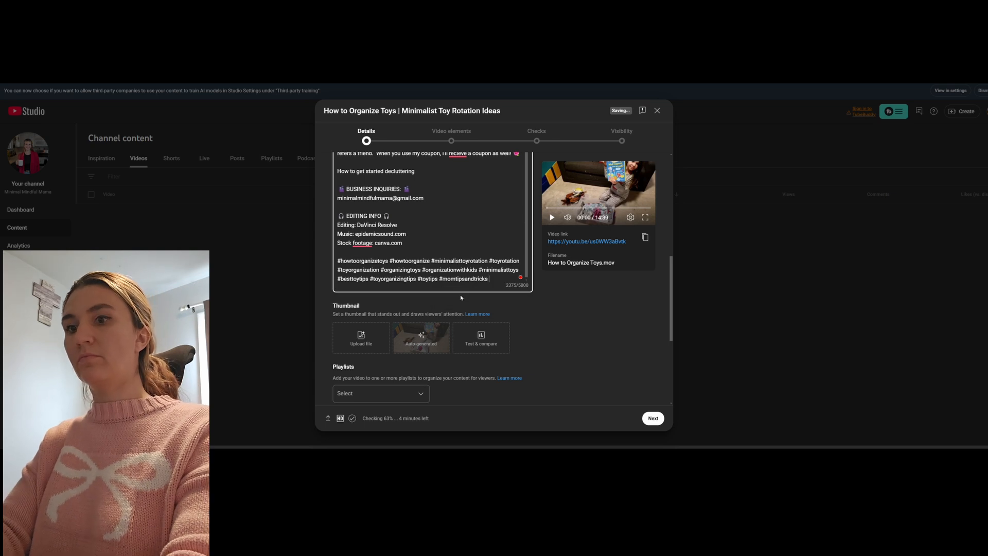
type("#mom")
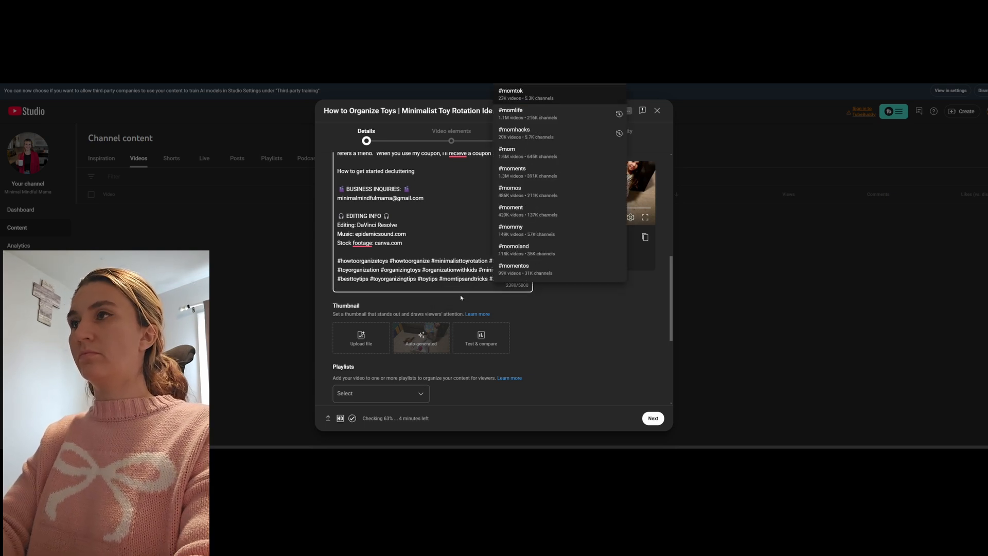
type("hacks #howtoorganize ")
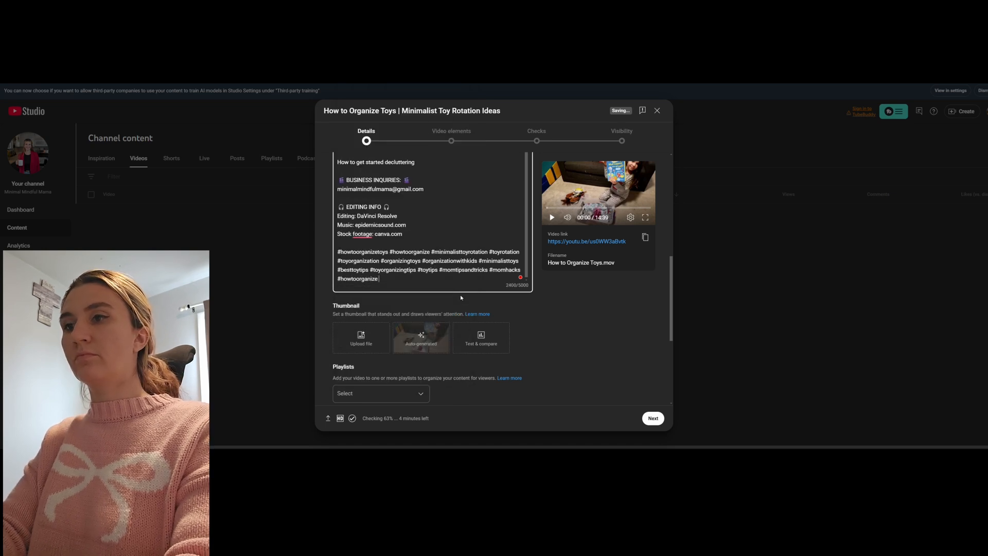
Finish the description's hashtags with "#howtosimplify" and "#howtosimplifytoys" and leave the description field.
type("#howtode")
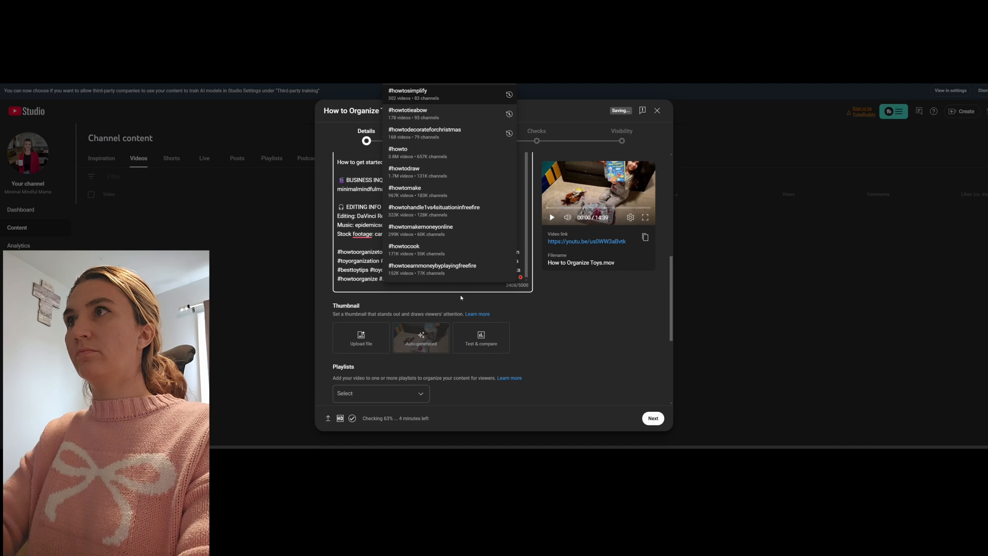
type("mplify ")
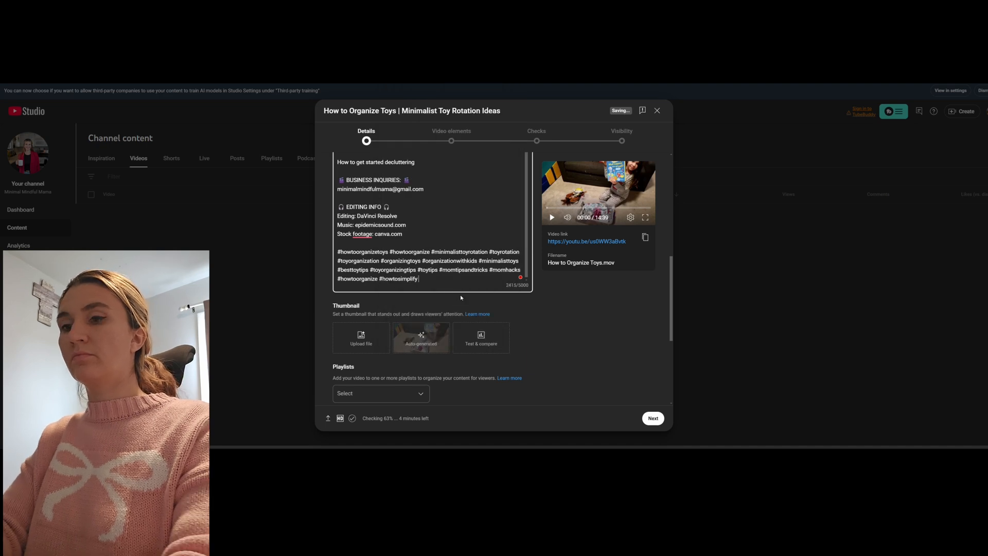
type("#howto")
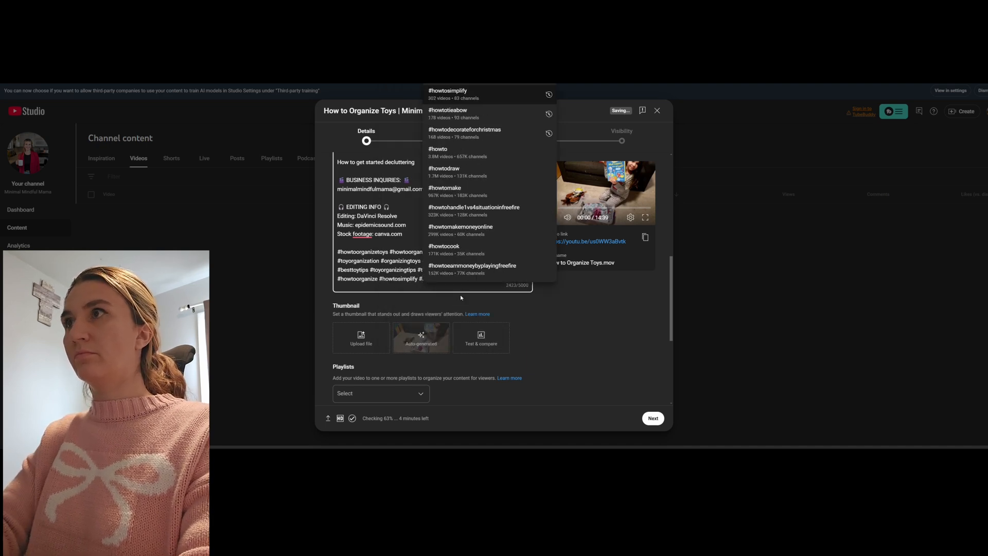
type("mplifytoys")
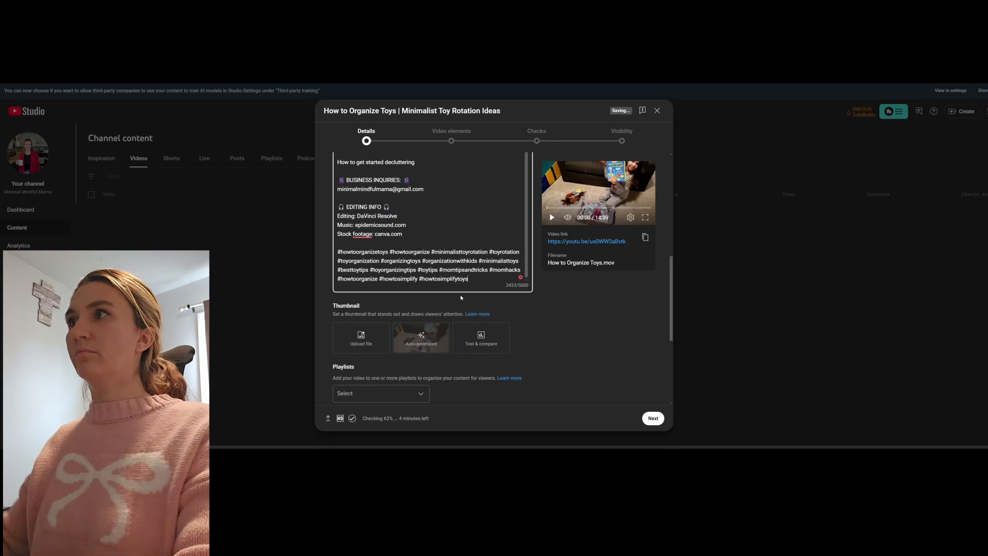
left_click(599, 343)
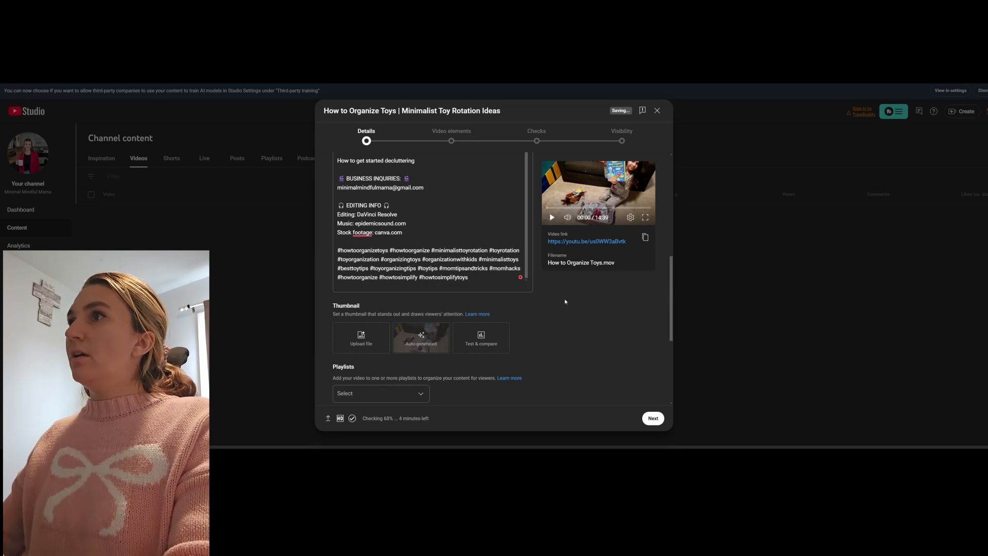
Add the video to the playlists "Minimalist Motherhood" and "Minimalism: How to Declutter, Simplify and Minimi...".
scroll(567, 301, "down", 2)
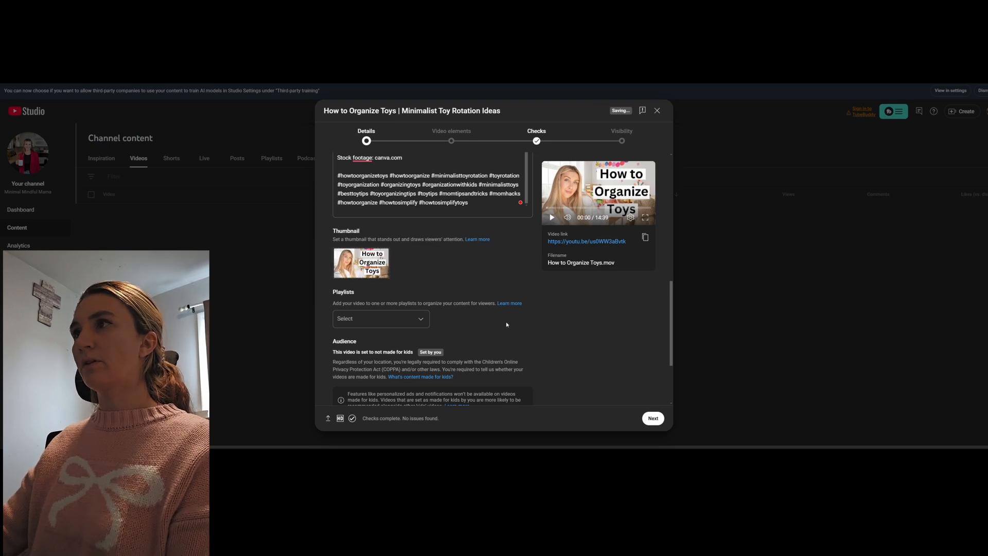
scroll(581, 313, "down", 1)
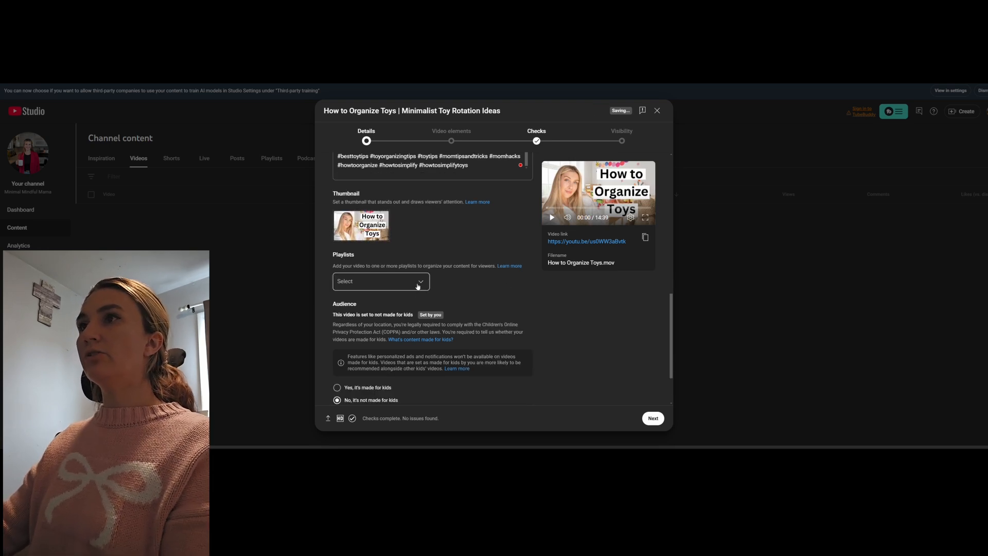
left_click(417, 287)
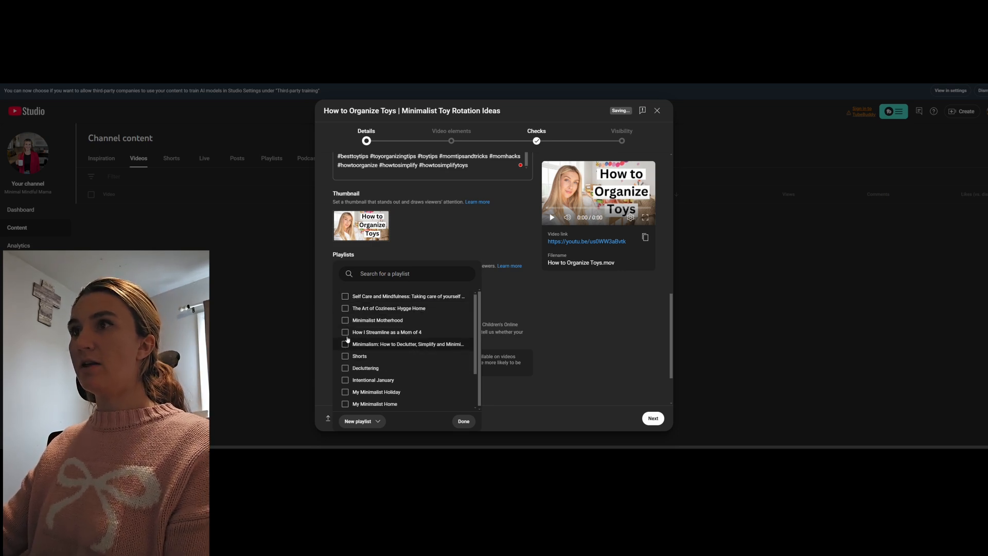
left_click(345, 320)
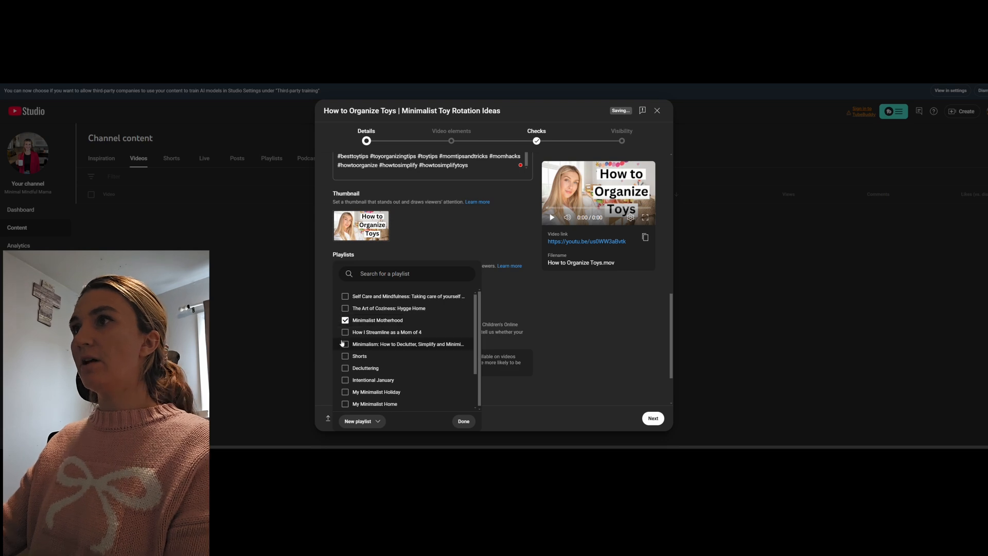
left_click(347, 345)
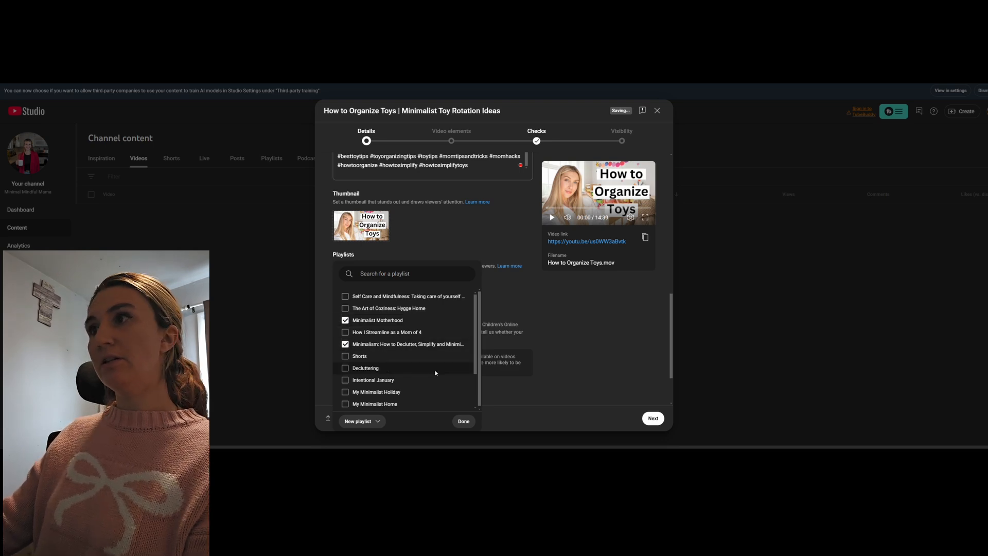
scroll(465, 360, "down", 2)
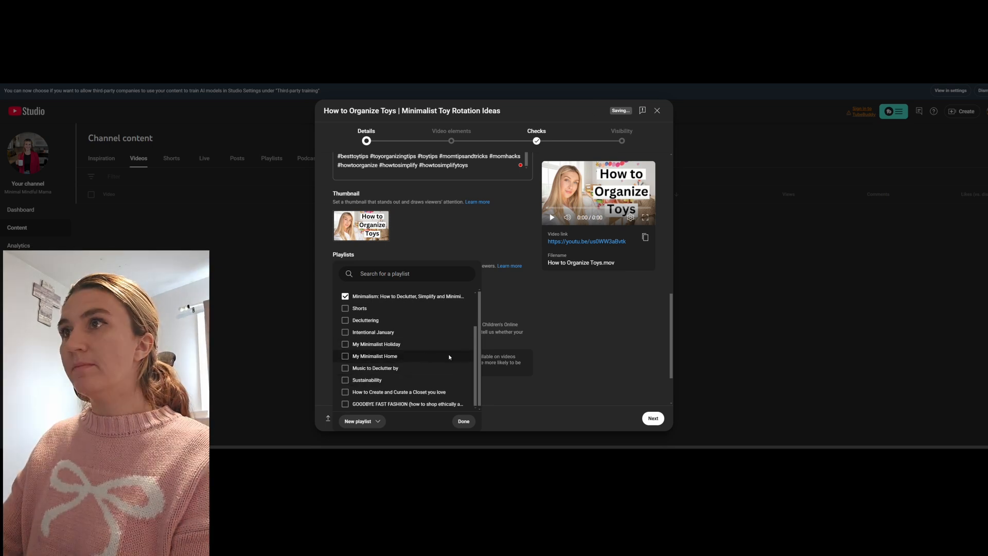
scroll(449, 357, "up", 2)
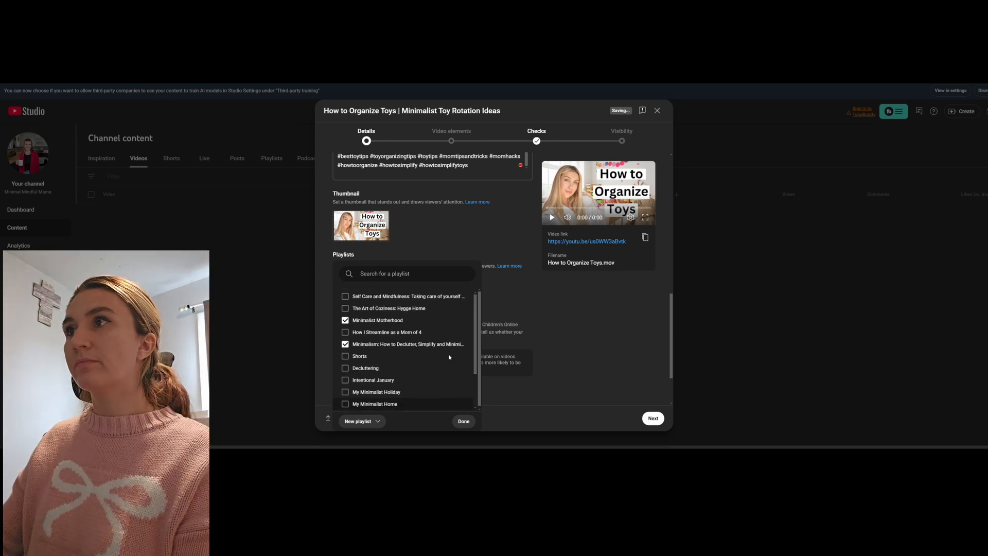
left_click(463, 420)
Expand the additional video settings and answer "No" to the altered content question.
scroll(479, 317, "down", 1)
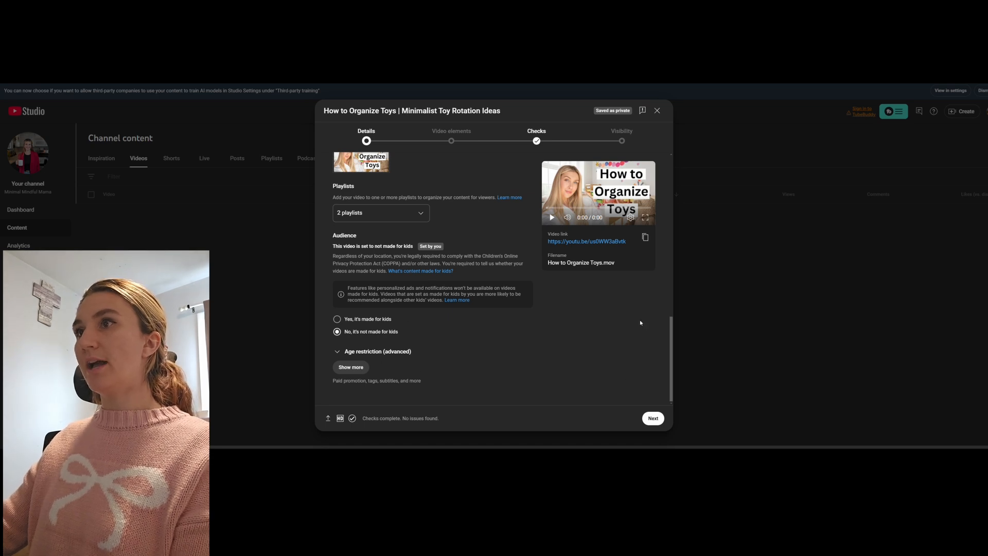
left_click(350, 367)
scroll(511, 335, "down", 2)
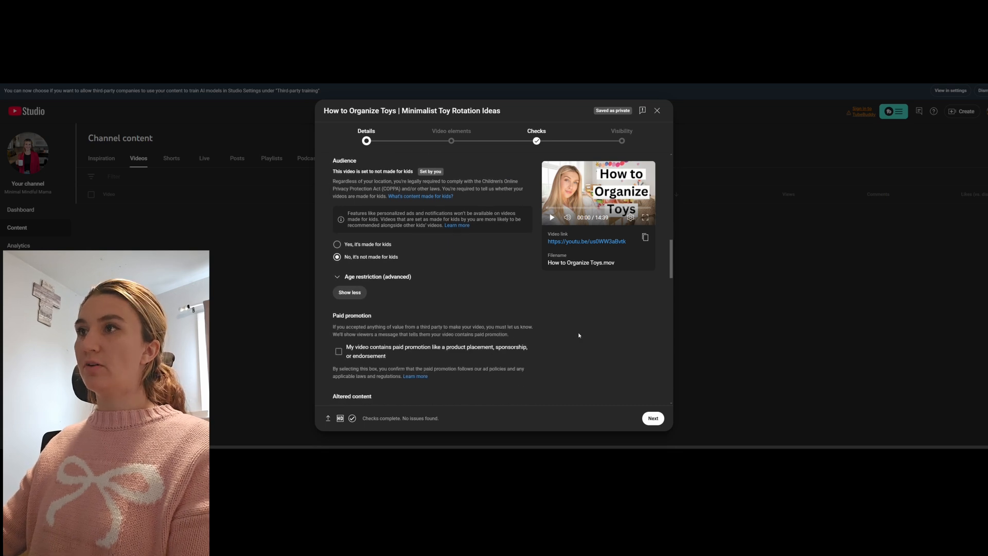
scroll(578, 335, "down", 3)
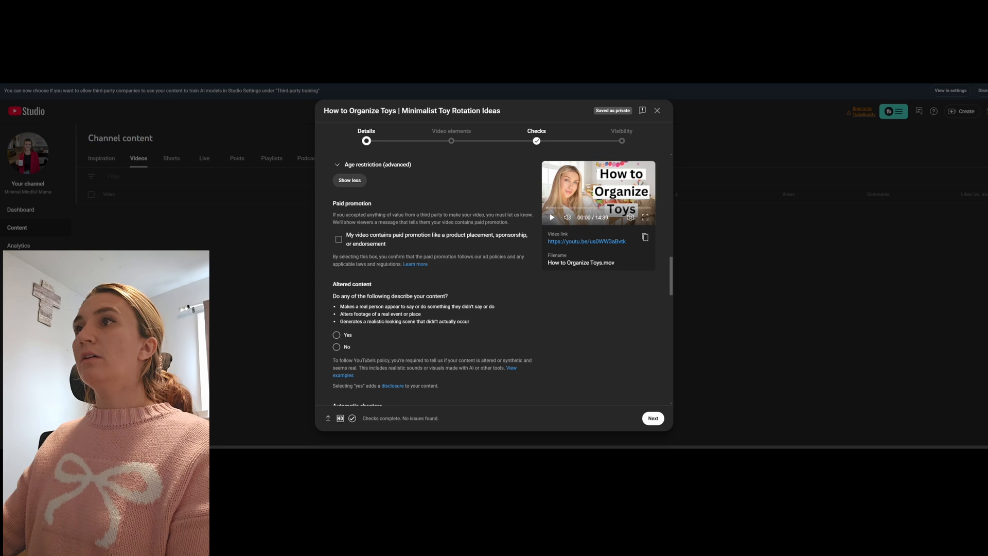
scroll(432, 278, "down", 3)
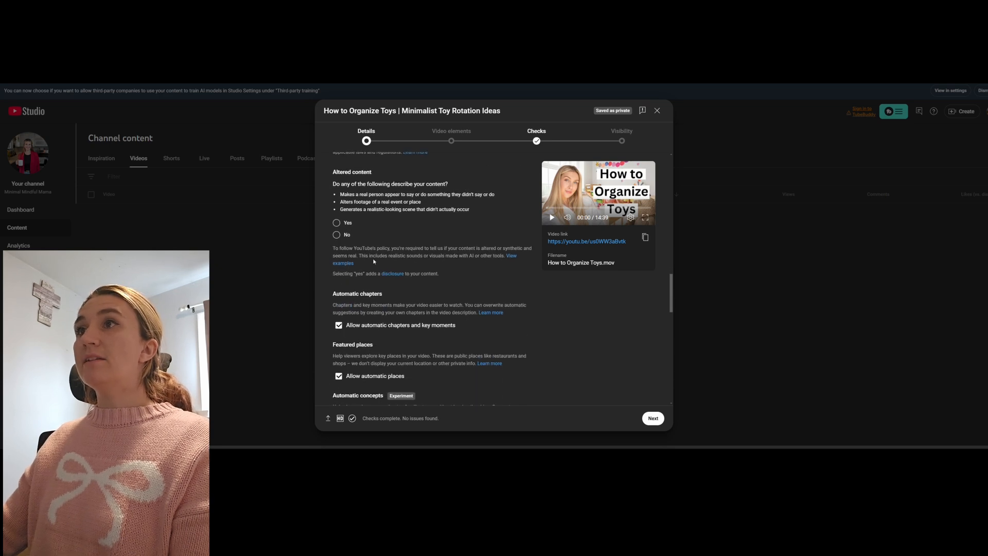
left_click(336, 235)
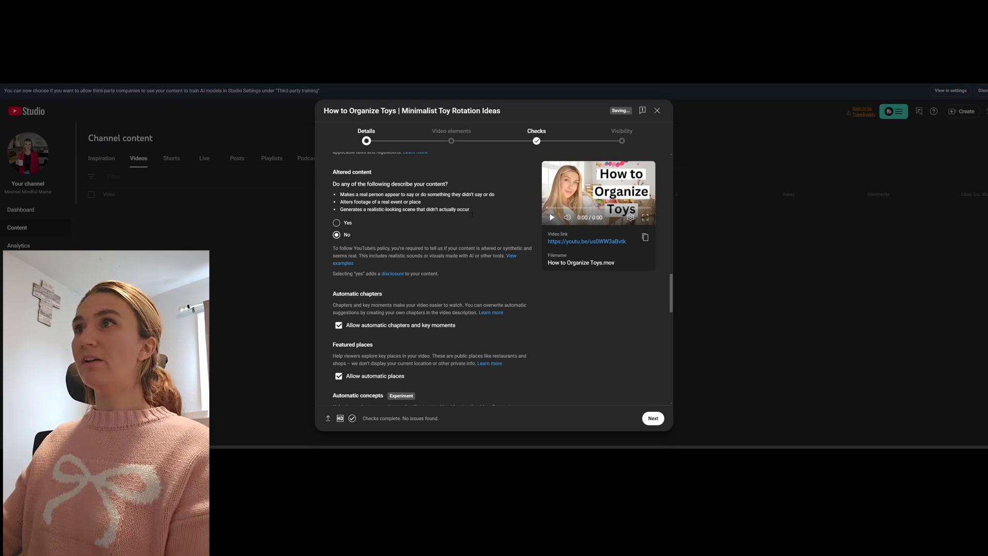
Disallow automatic chapters and key moments, automatic places and automatic concepts for the video.
scroll(339, 216, "down", 3)
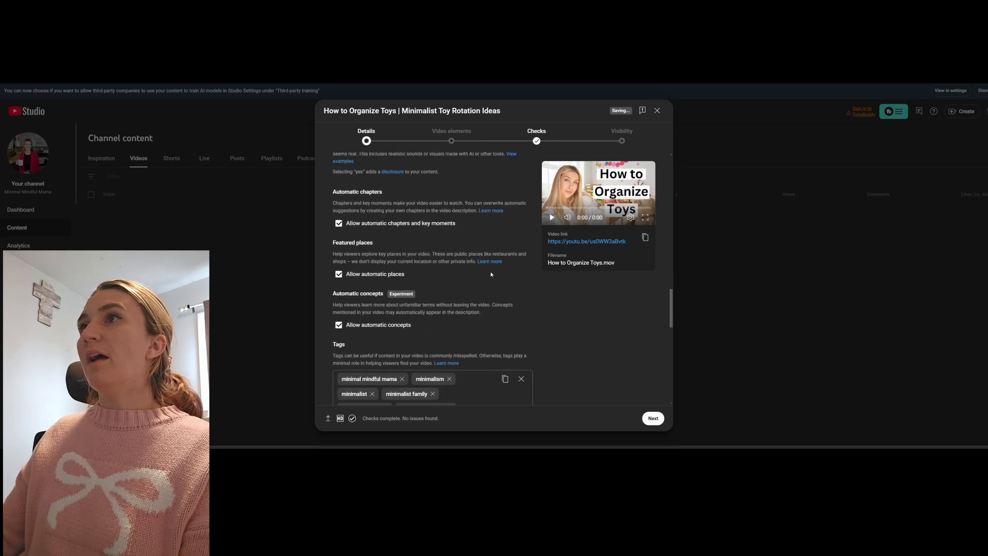
left_click(339, 214)
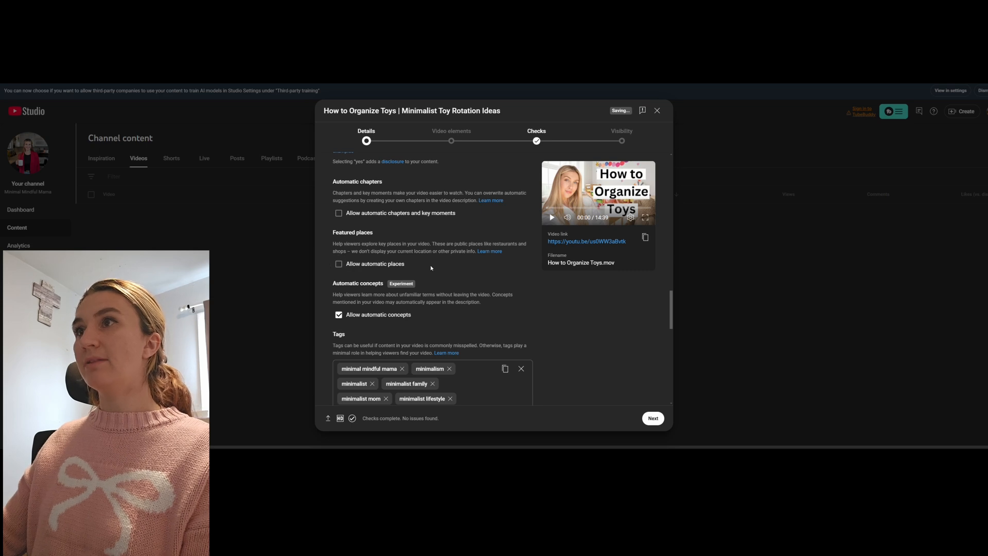
scroll(467, 282, "down", 3)
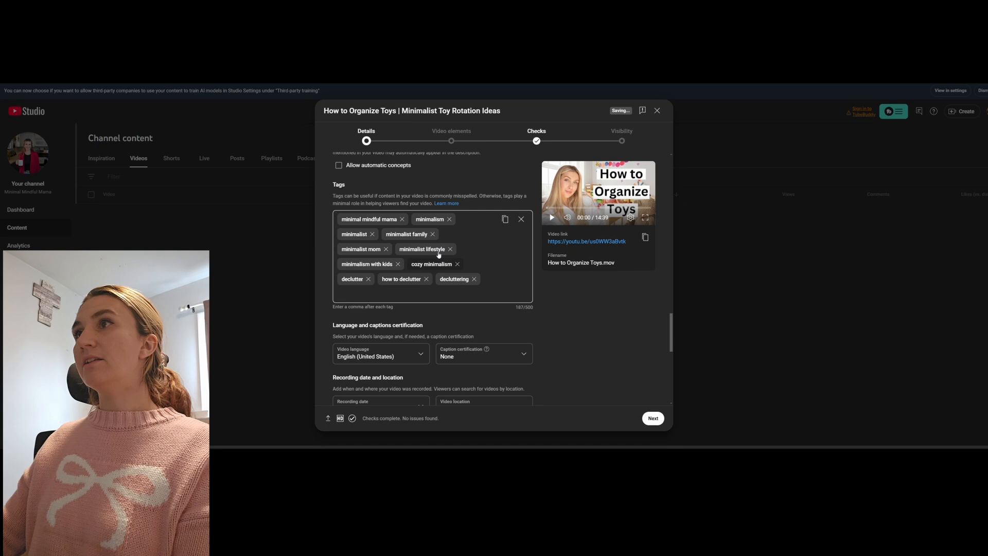
Clear all existing tags and add the tags "how to organize toys" and "minimalist toy rotation ideas".
left_click(522, 220)
left_click(375, 225)
type("how")
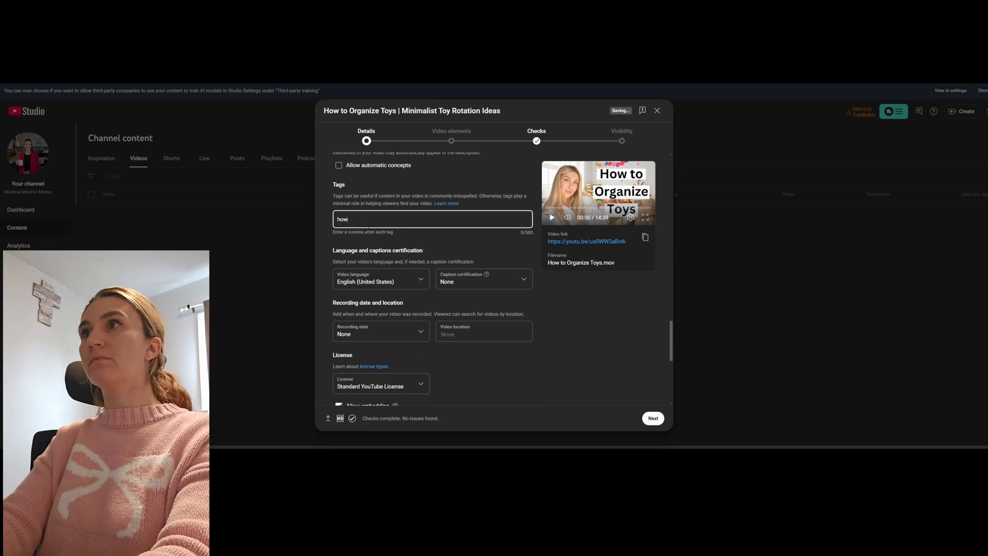
type(" to organize toys")
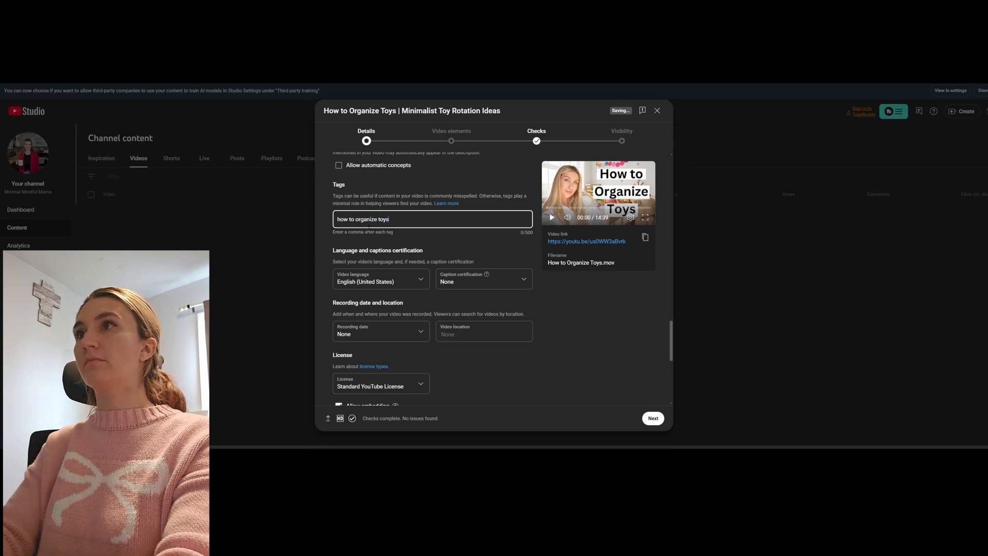
key("Return")
type("minimalist toy rotation ideas")
key("Return")
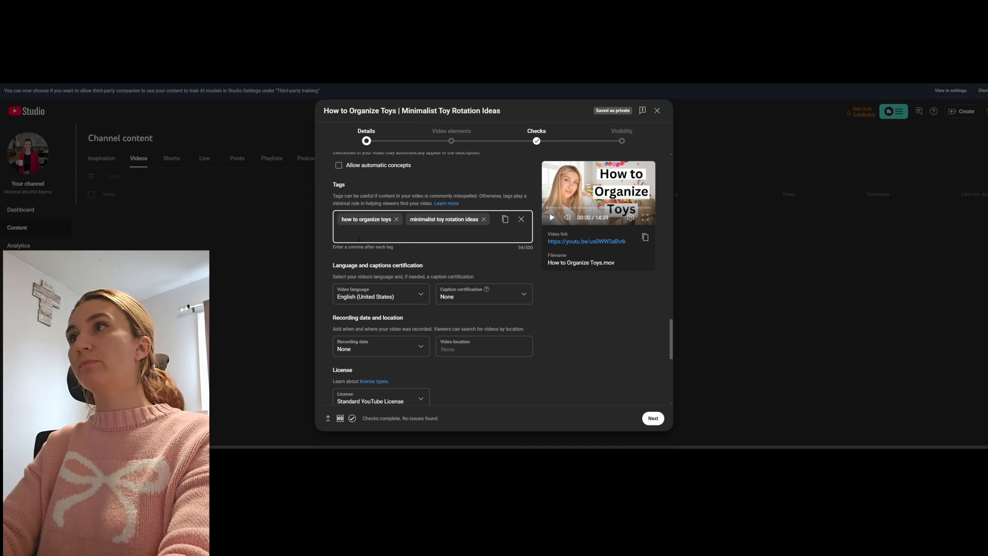
Add the tags "toy organization" and "toy rotation".
type("oy organization")
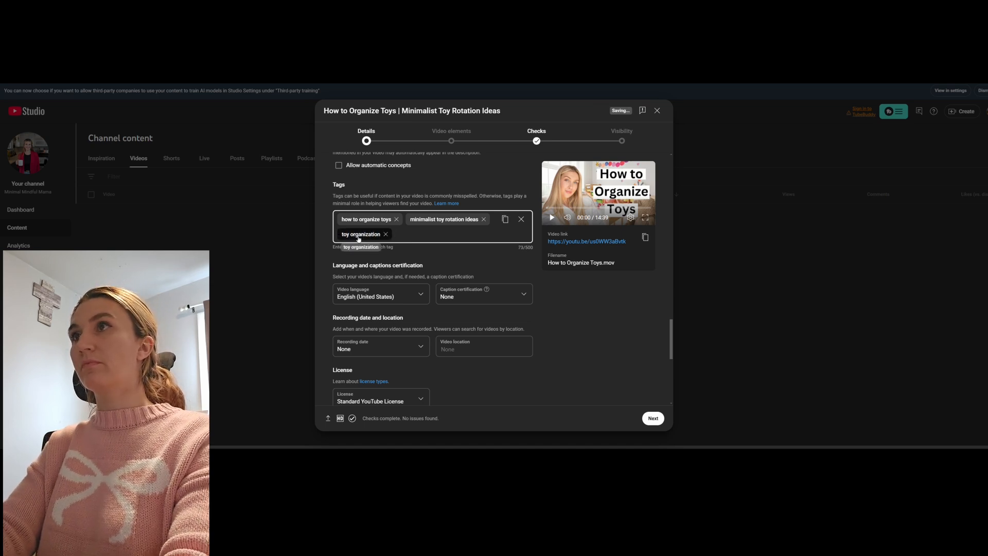
type(",toy rotaio")
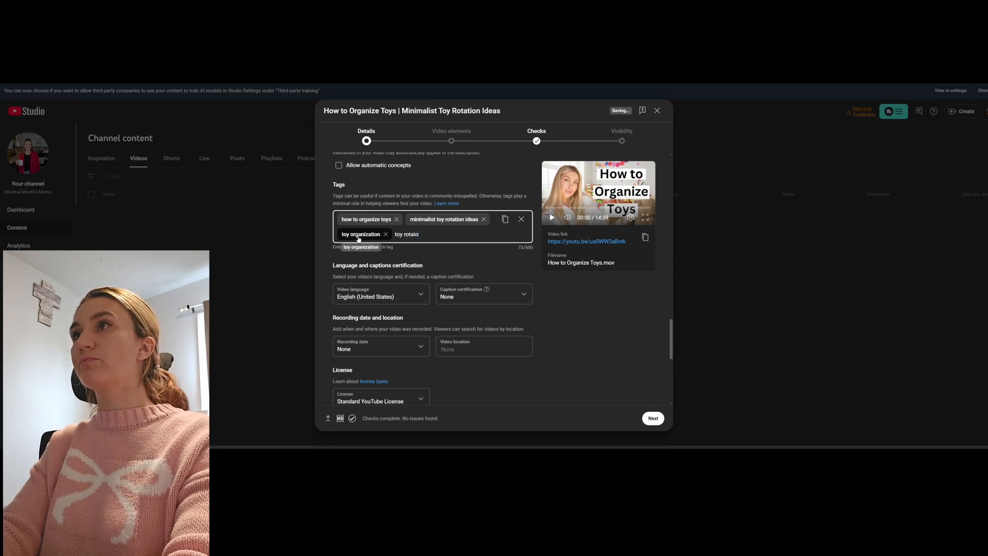
key("BackSpace")
key("BackSpace")
type("tiona")
key("BackSpace")
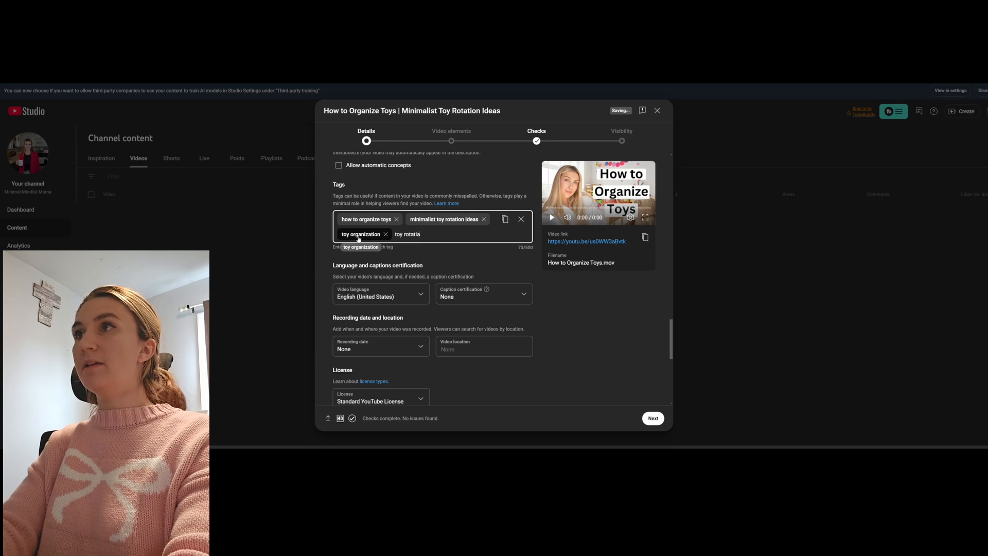
key("Return")
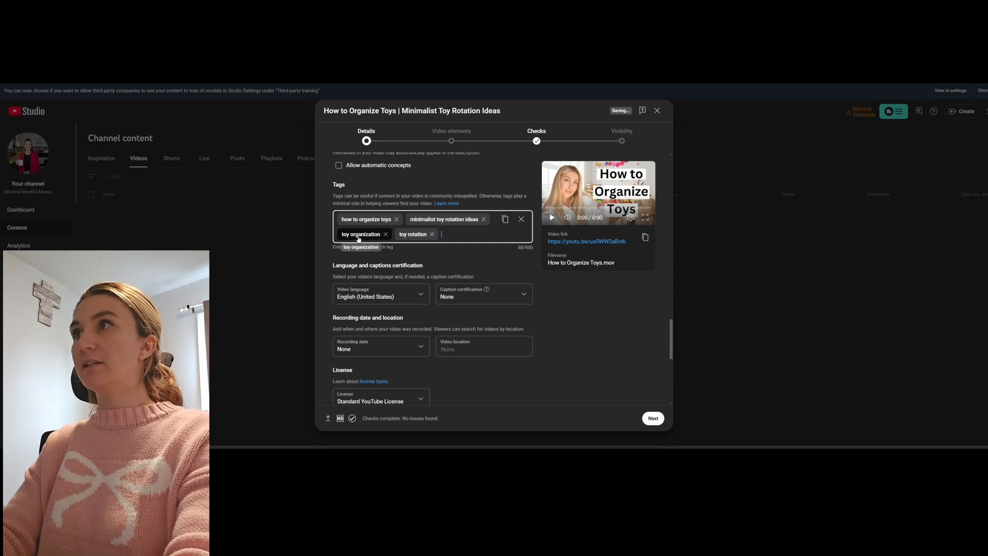
Add the tags "toy declutter", "mom tips" and "toy organizing tips".
type("toy declutter,")
type("m")
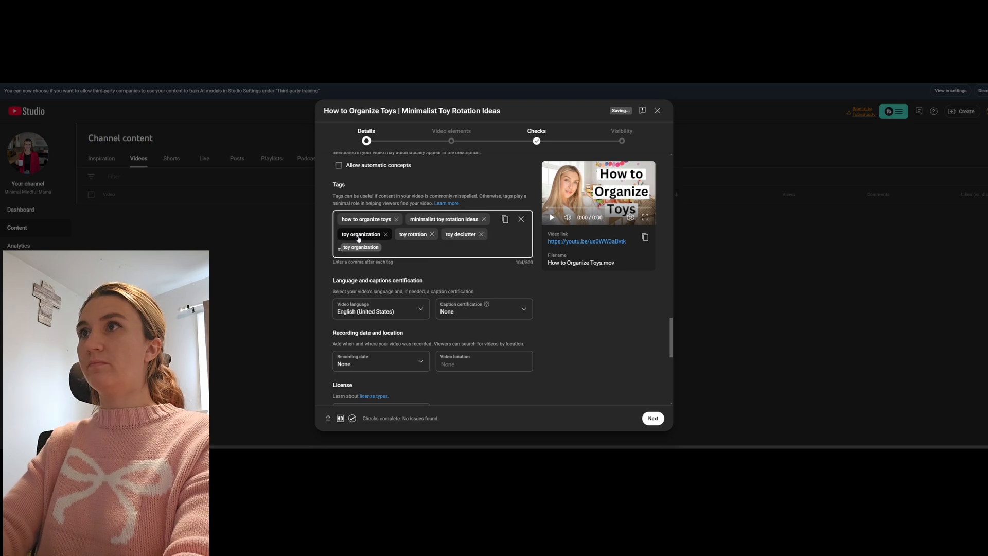
type("om tips,")
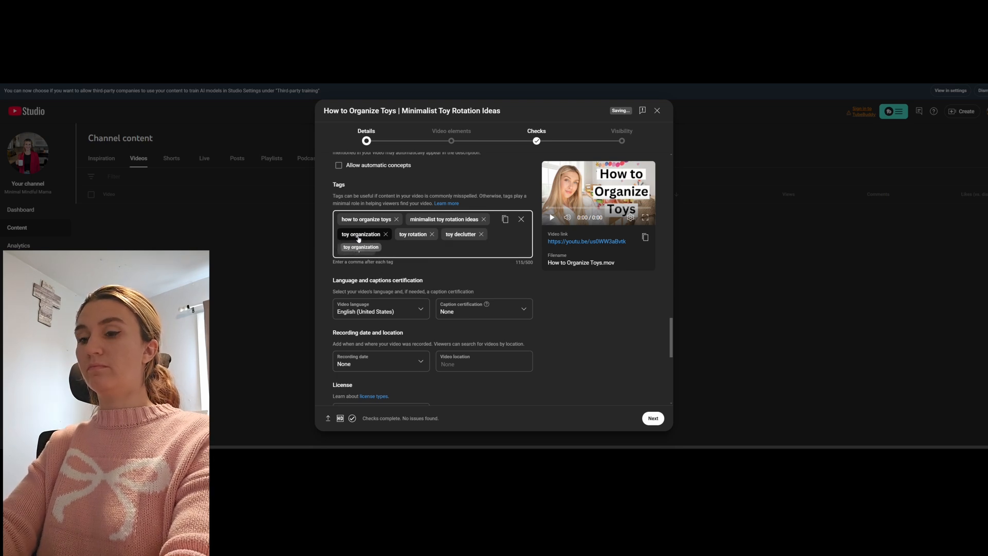
type("how")
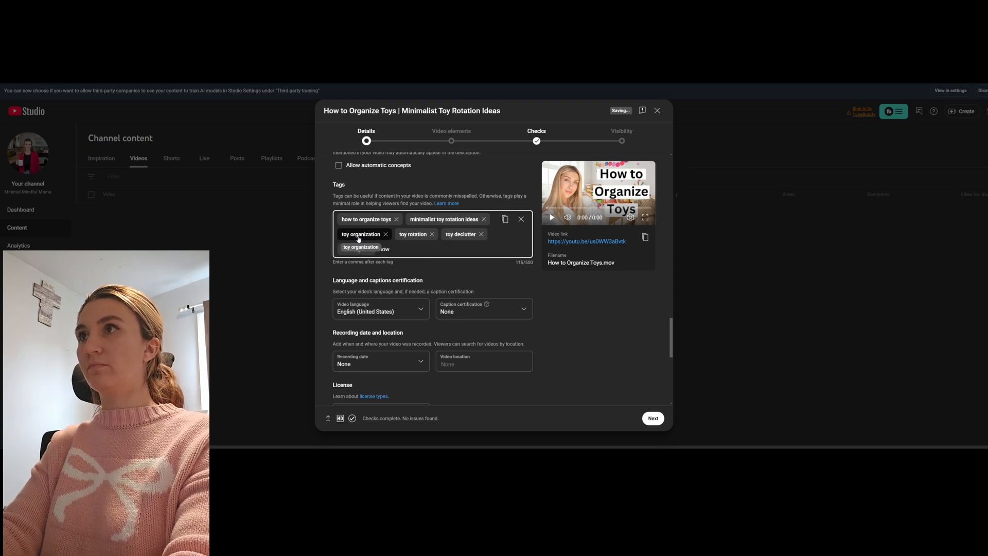
type("oy o")
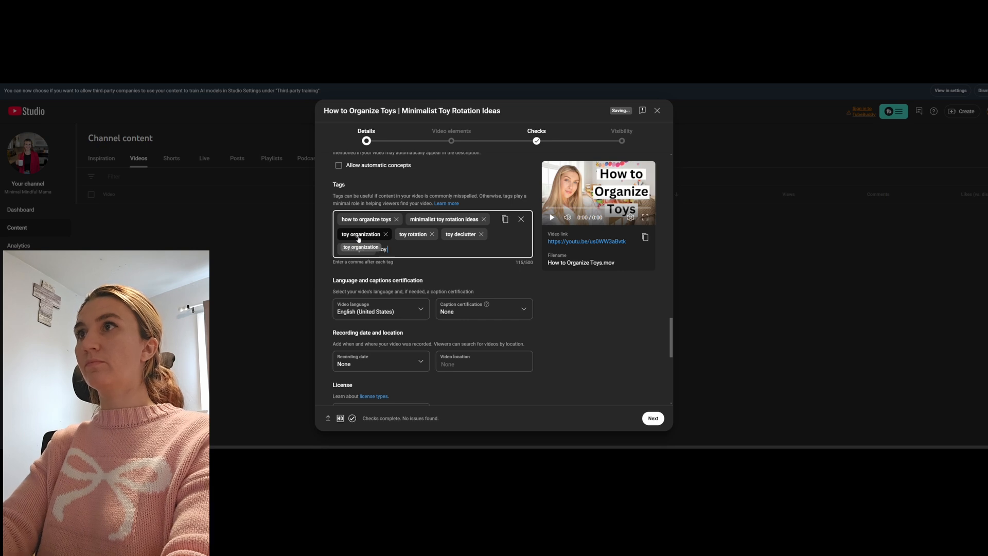
type("rganizing tips,")
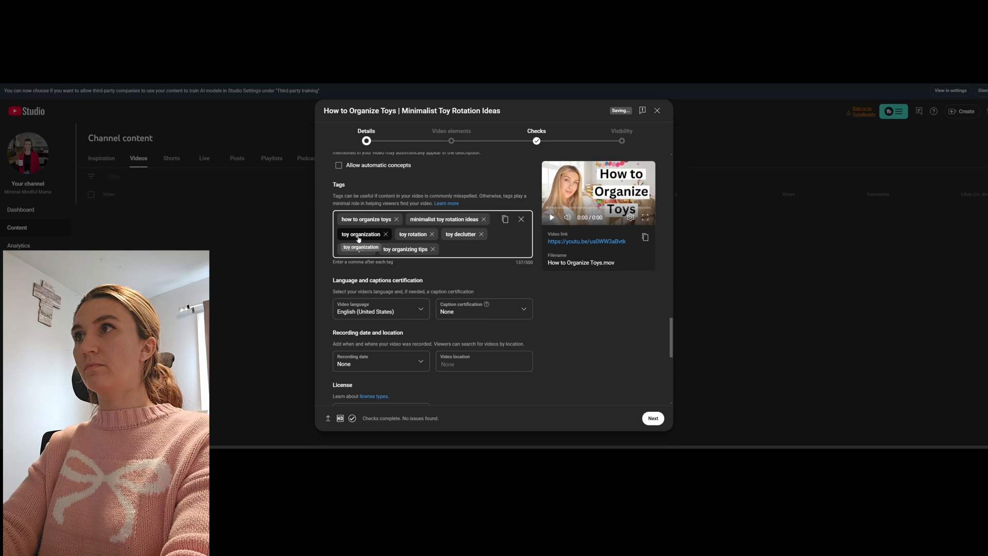
Add "how to declutter toys" as the last tag.
type("how to delcu")
key("BackSpace")
key("BackSpace")
key("BackSpace")
type("clutter toys")
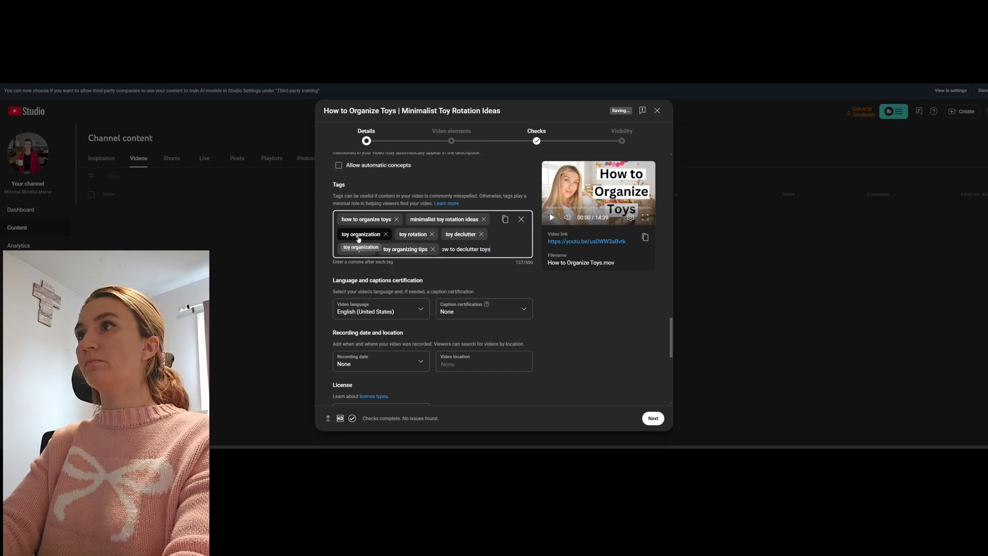
type(",")
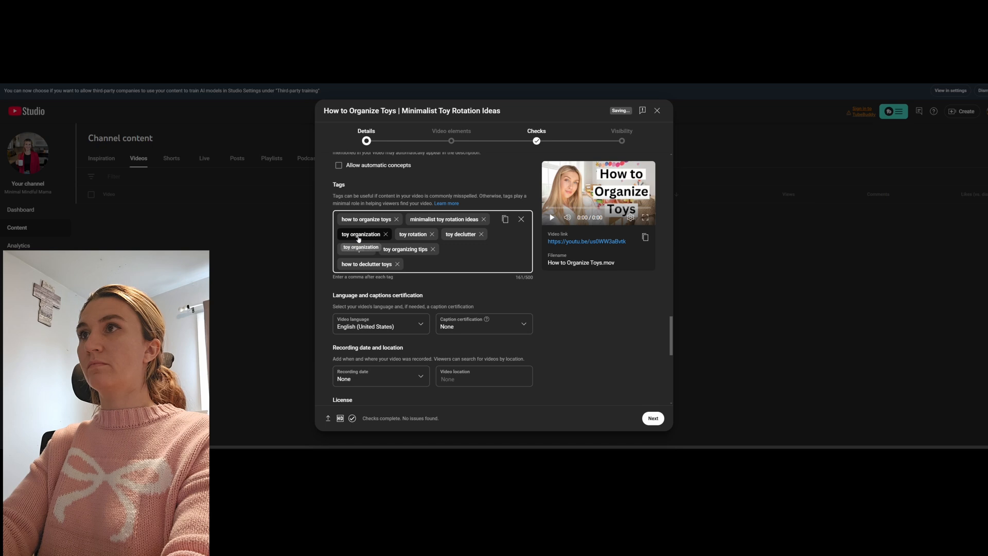
left_click_drag(359, 239, 359, 238)
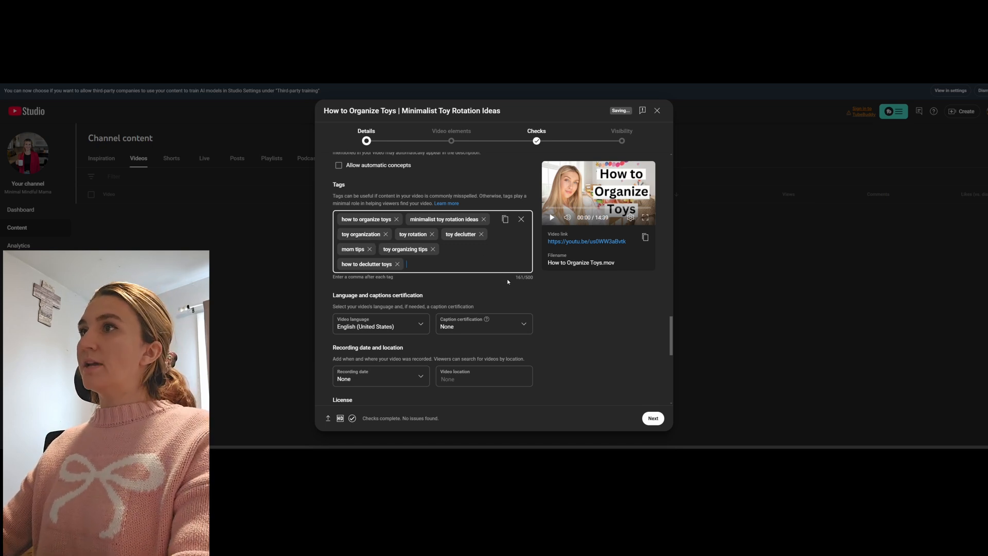
Review the license, remixing, category and comment settings, leave them as they are and continue to the video elements.
scroll(507, 281, "down", 2)
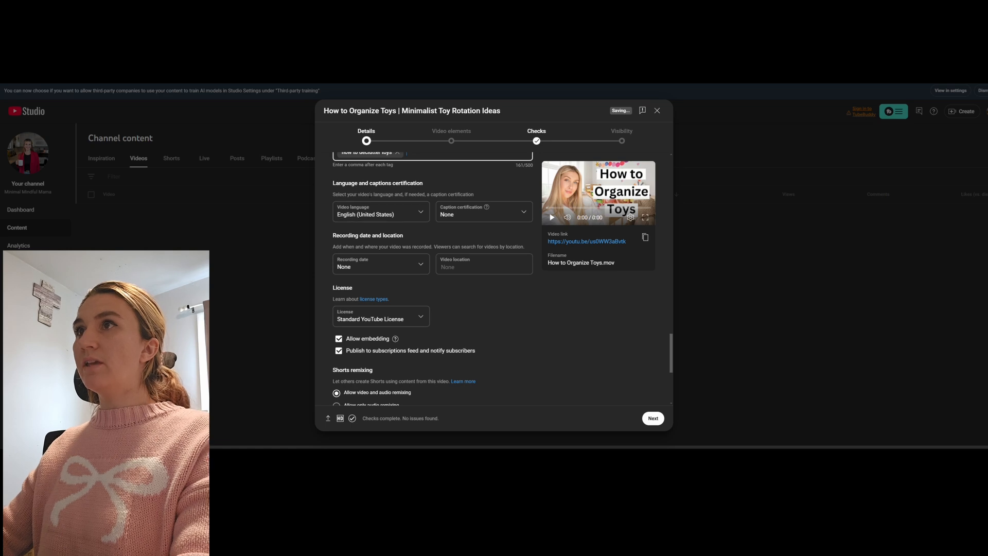
scroll(491, 265, "down", 2)
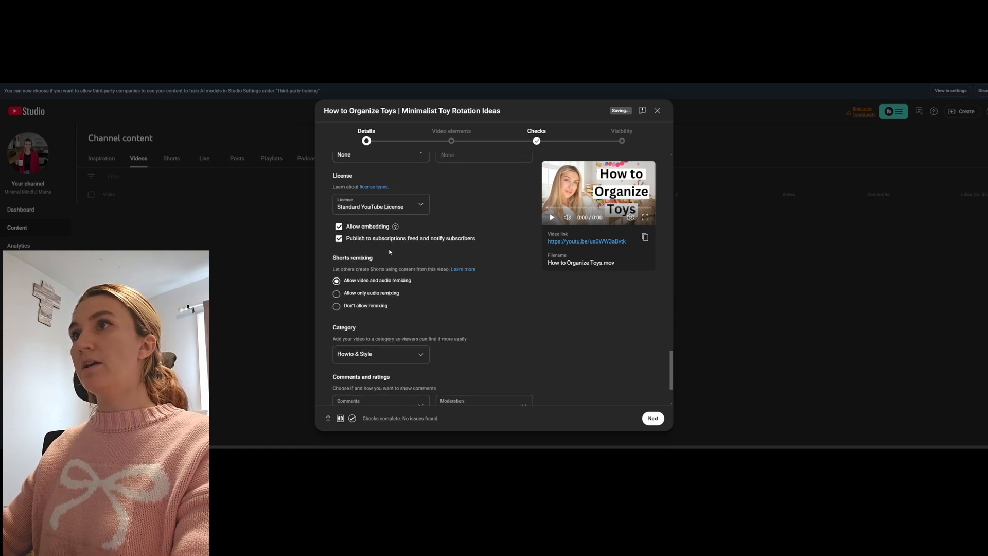
scroll(391, 252, "down", 1)
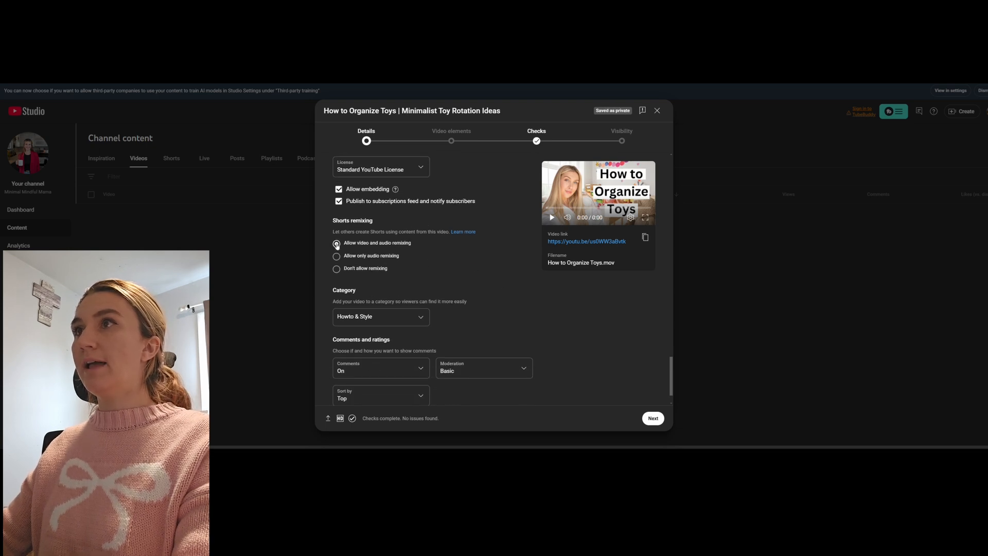
scroll(462, 260, "down", 1)
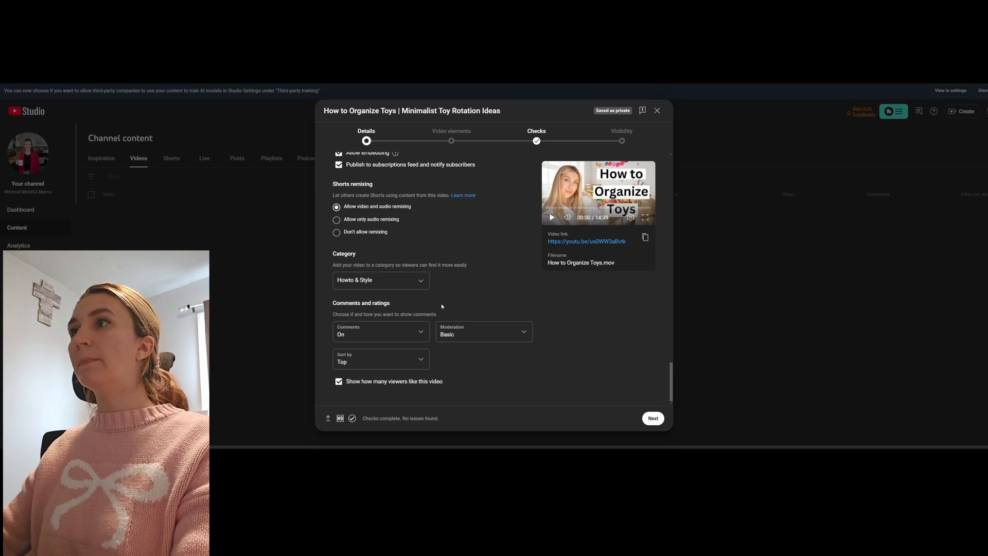
left_click(655, 420)
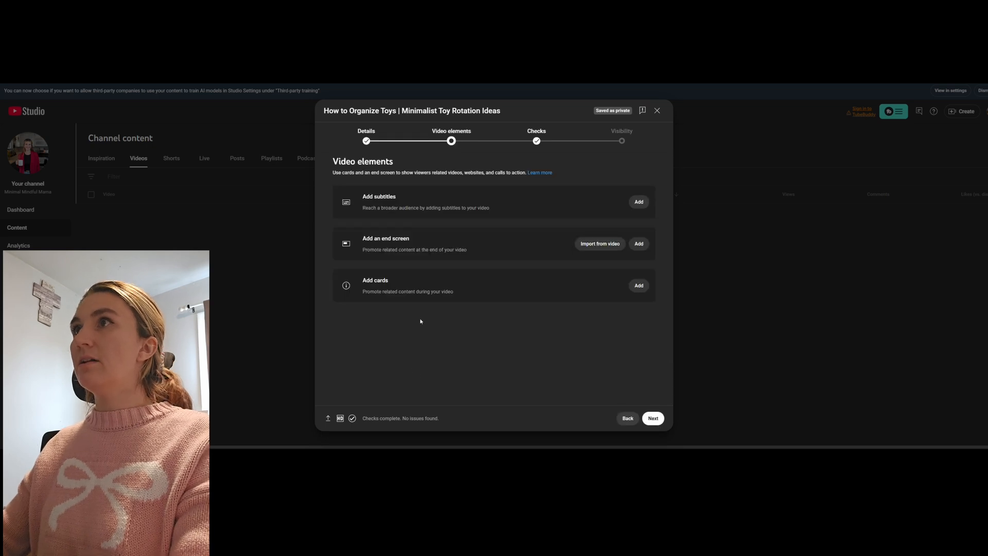
Import the latest video's end screen, set its playlist element to "Minimalism: How to Declutter, Simplify and Minimize..." and save it.
left_click(639, 243)
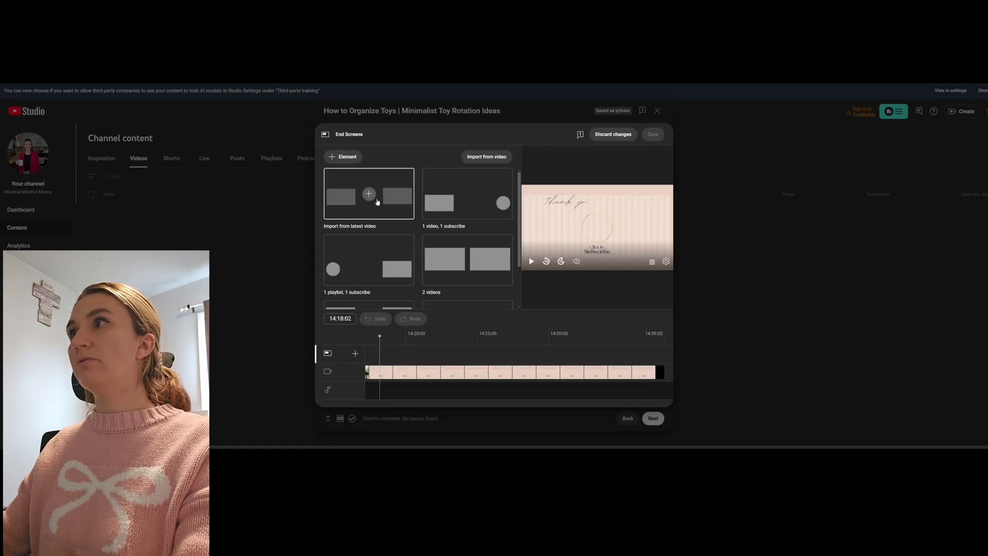
left_click(370, 196)
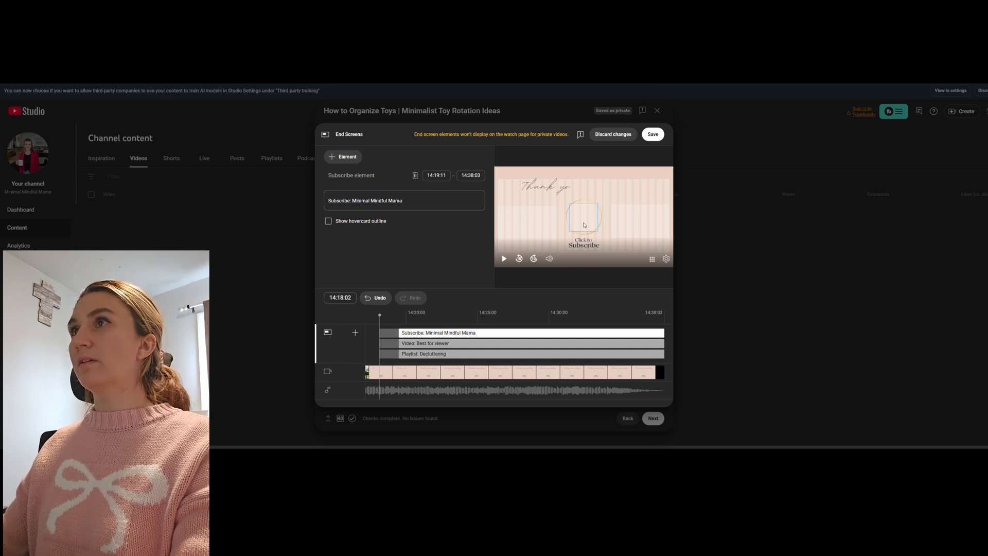
left_click(637, 225)
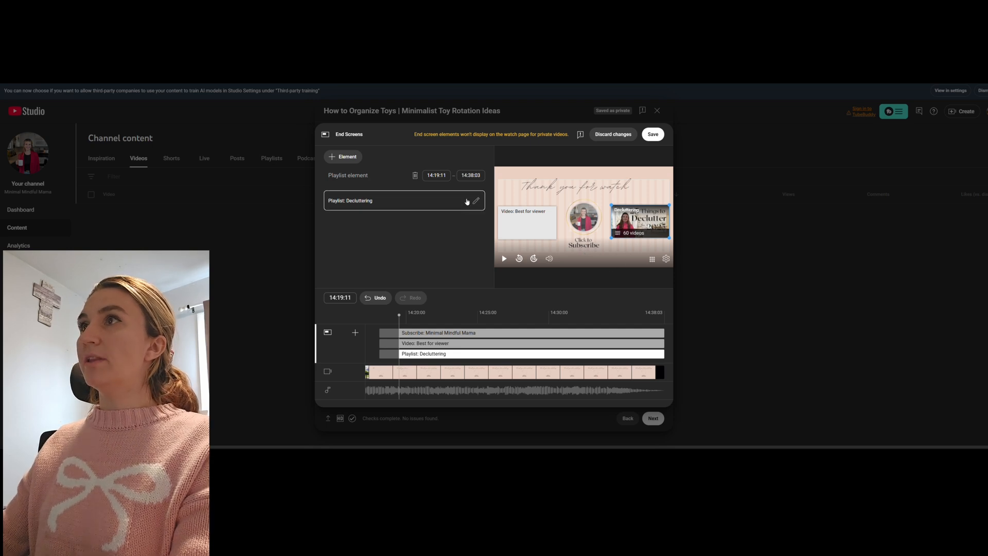
left_click(476, 200)
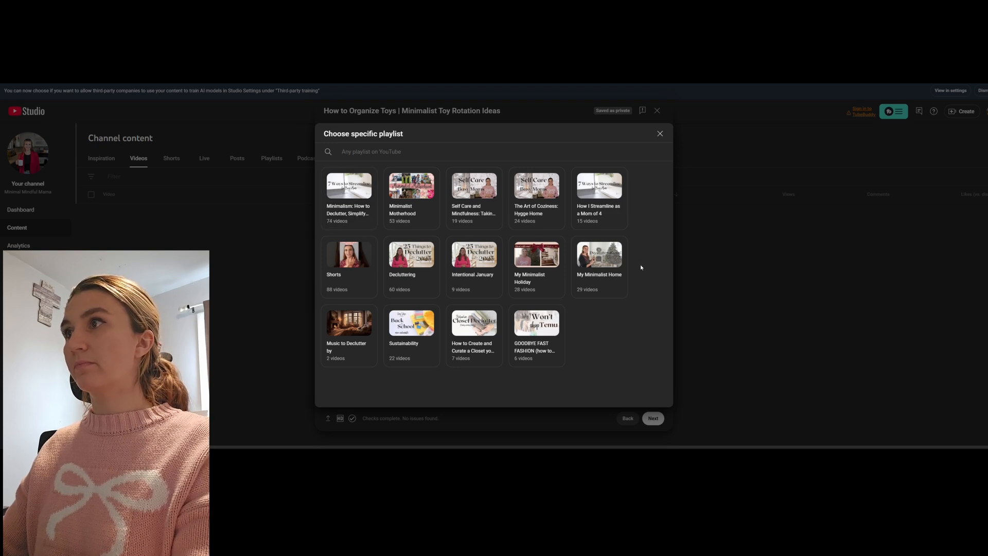
left_click(349, 196)
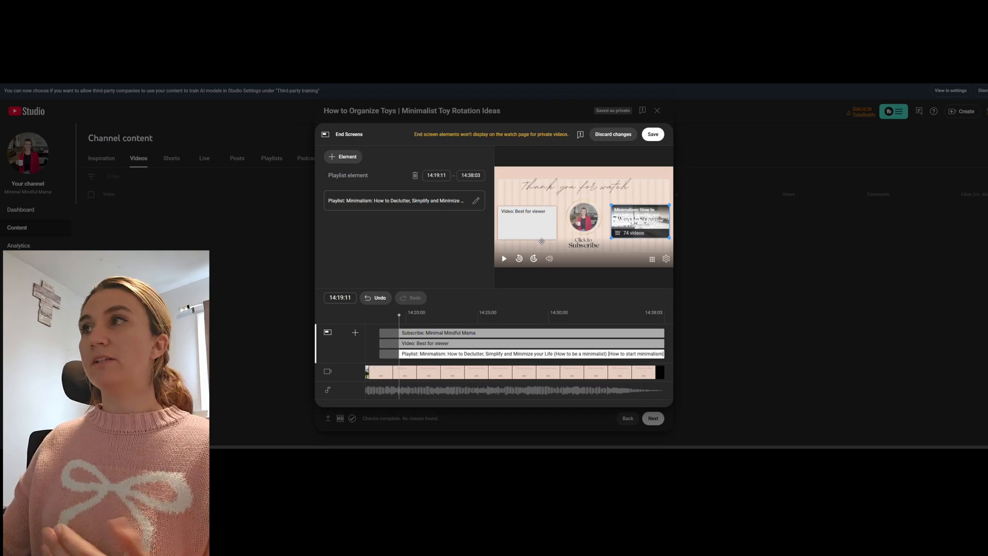
left_click(653, 134)
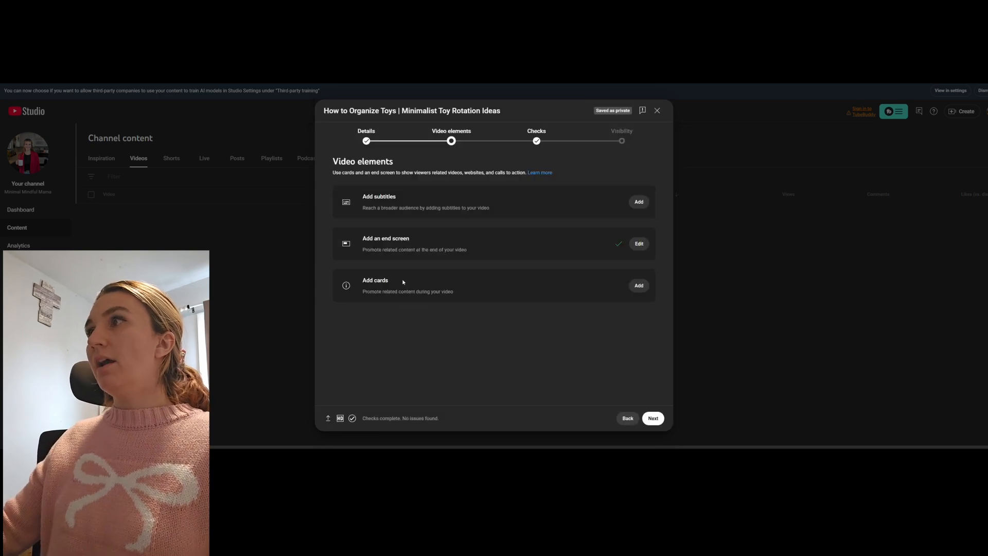
Add a video card at 00:40:15 linking to "Cozy Winter Self Care for Busy Moms: 5 Tips to Survive...".
left_click(638, 285)
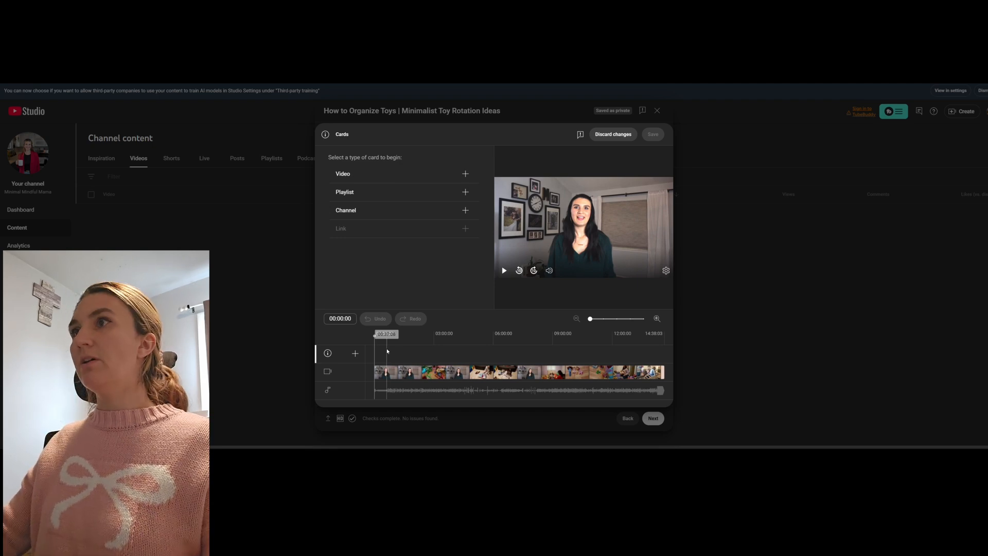
left_click(387, 352)
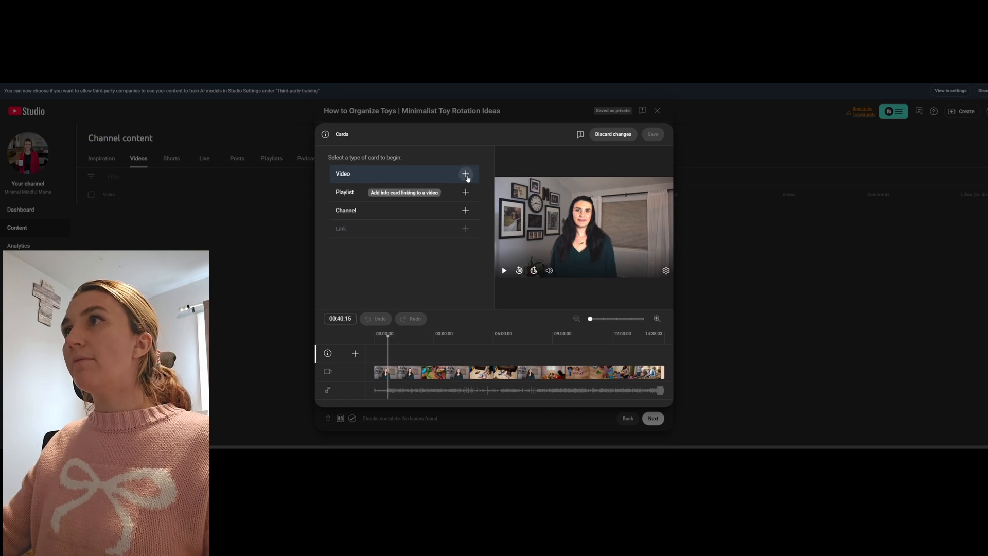
left_click(465, 174)
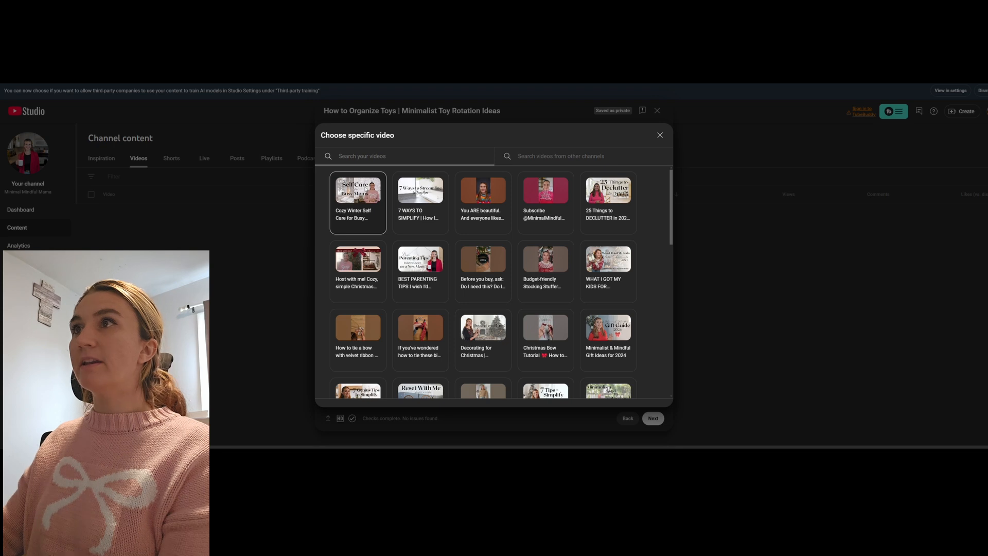
left_click(366, 189)
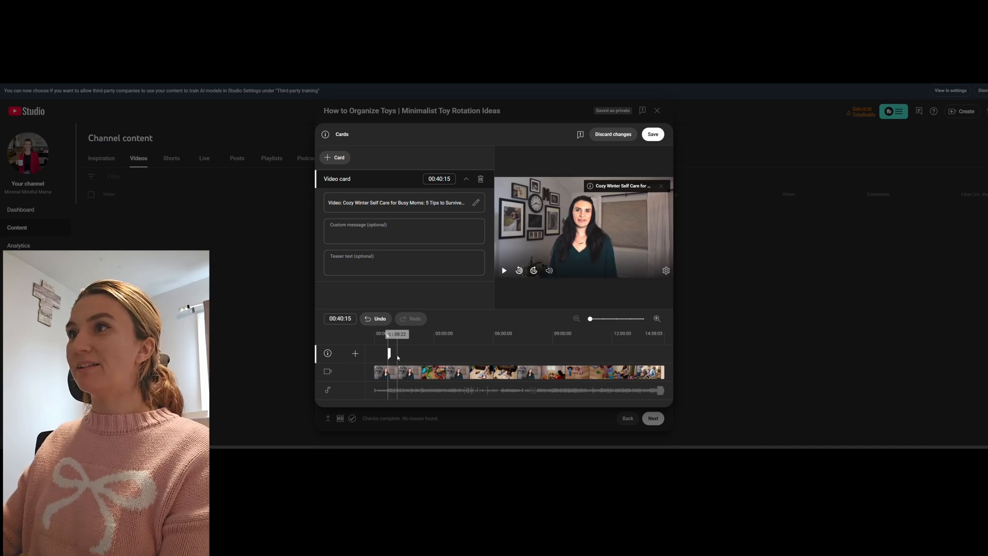
Add a playlist card at 01:08:22 linking to the "Decluttering" playlist.
left_click(397, 357)
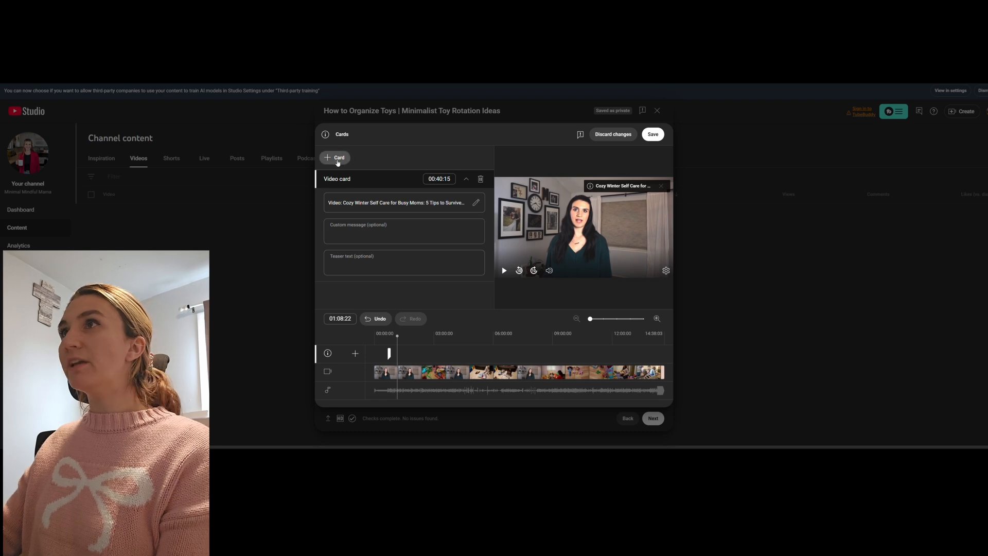
left_click(335, 157)
left_click(346, 171)
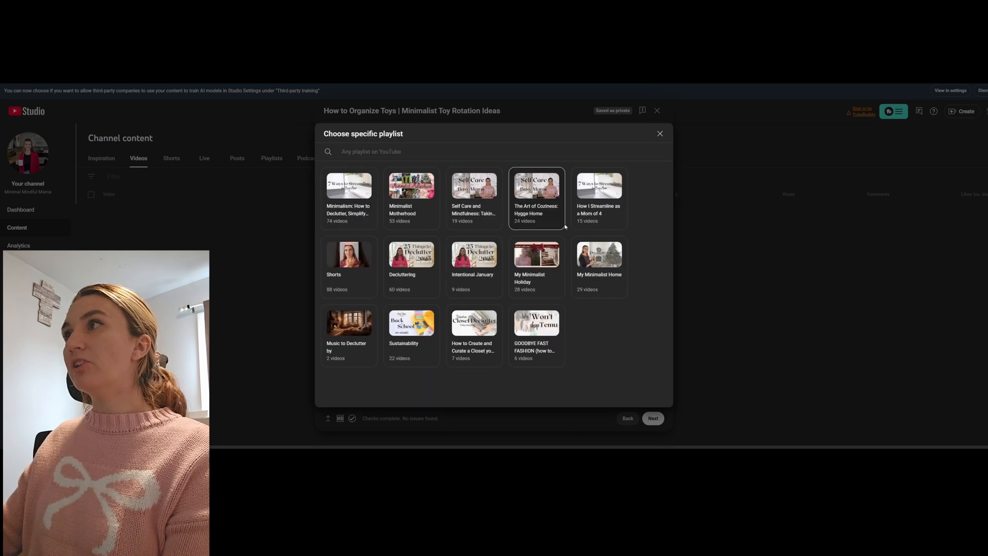
left_click(411, 257)
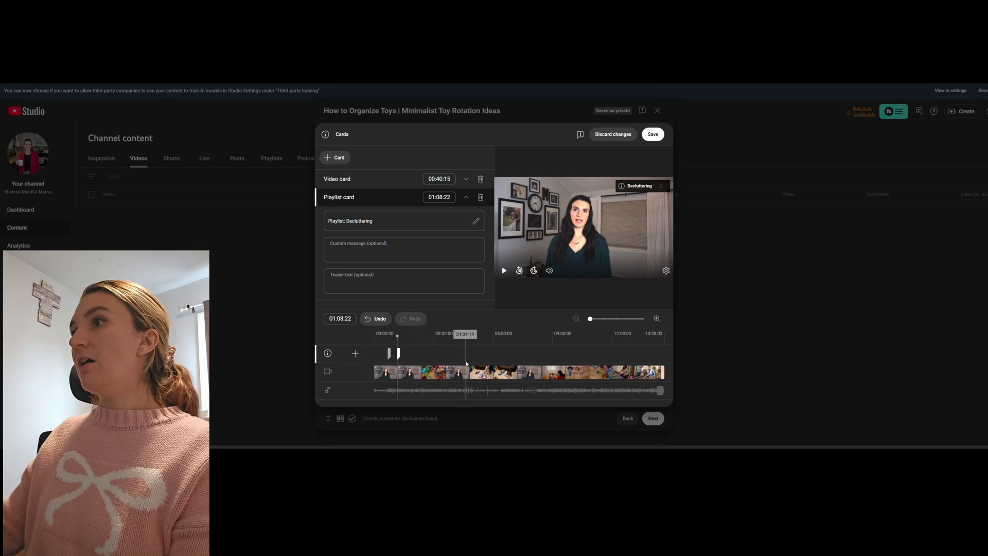
Add a video card at 05:15:06 linking to "Clean, Declutter & Reset with Me for November!".
left_click(478, 360)
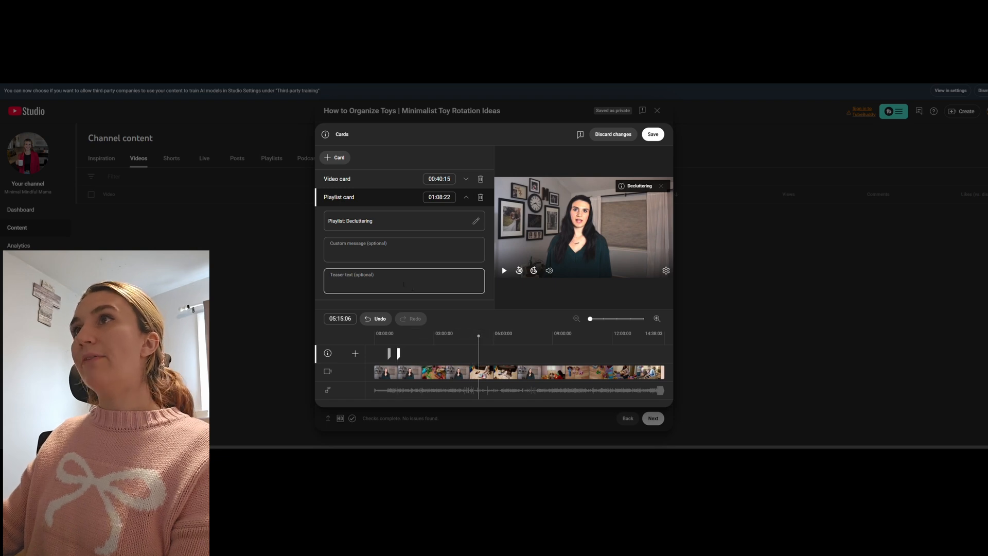
left_click(335, 157)
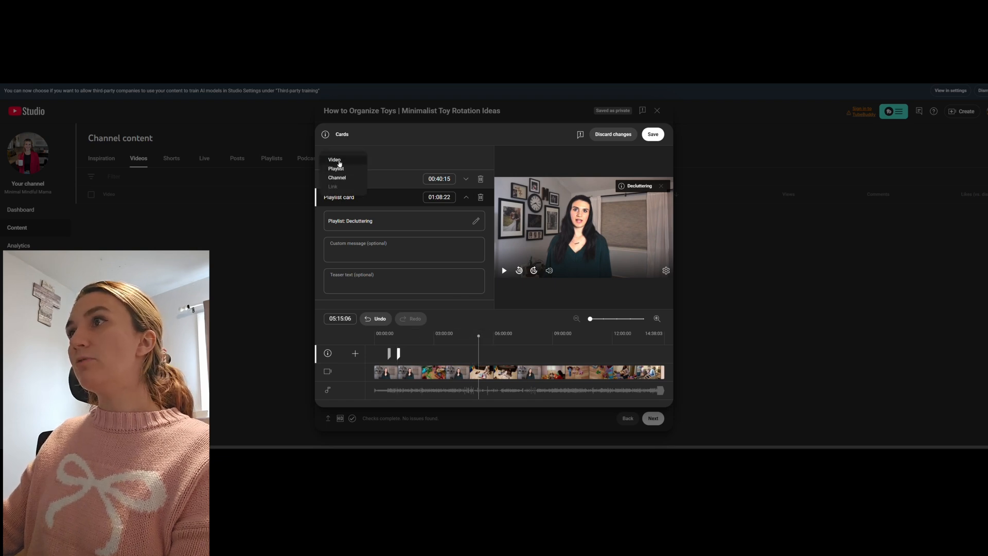
left_click(335, 160)
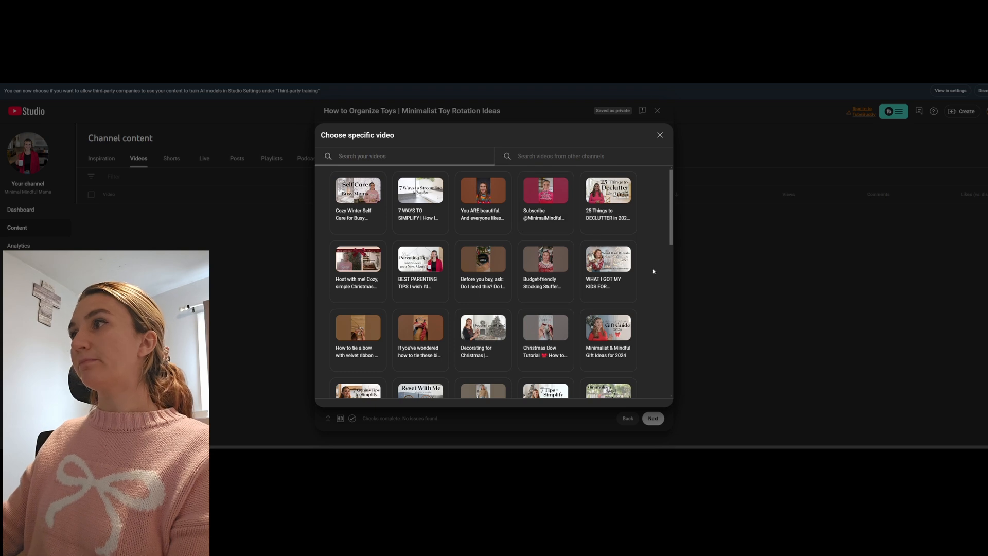
scroll(646, 283, "down", 1)
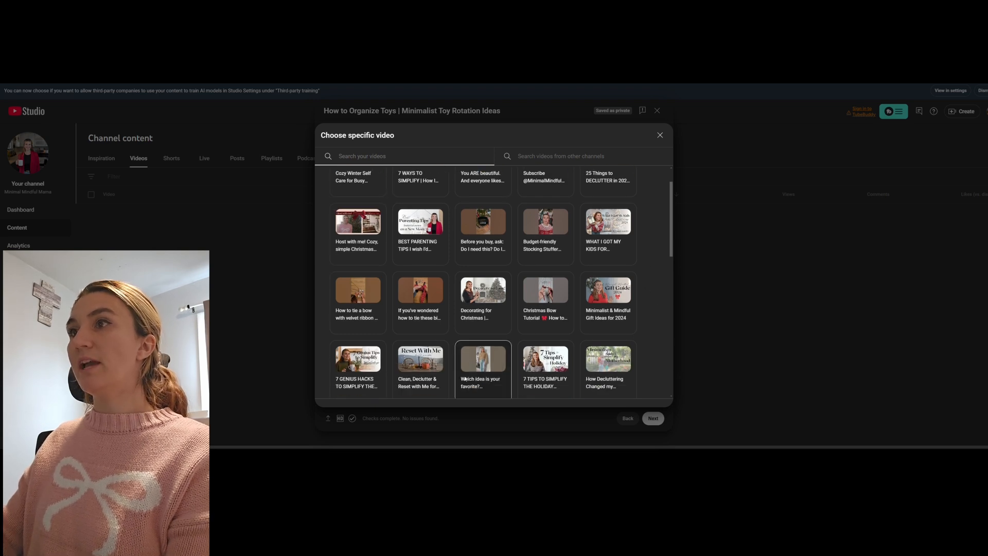
left_click(420, 362)
Add a video card at 10:02:08 linking to "7 MINIMALIST SECRETS everyone NEEDS to know".
left_click(574, 353)
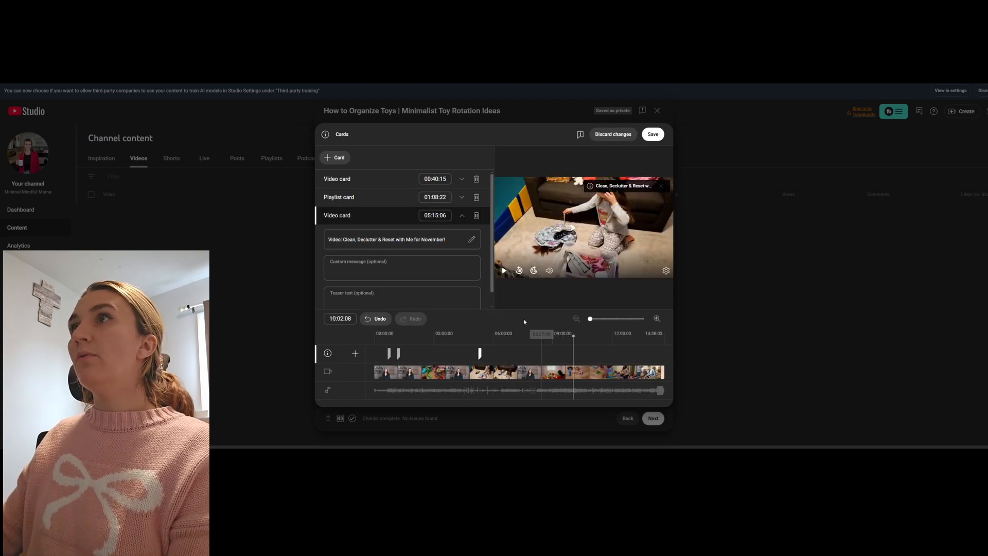
left_click(335, 158)
left_click(335, 160)
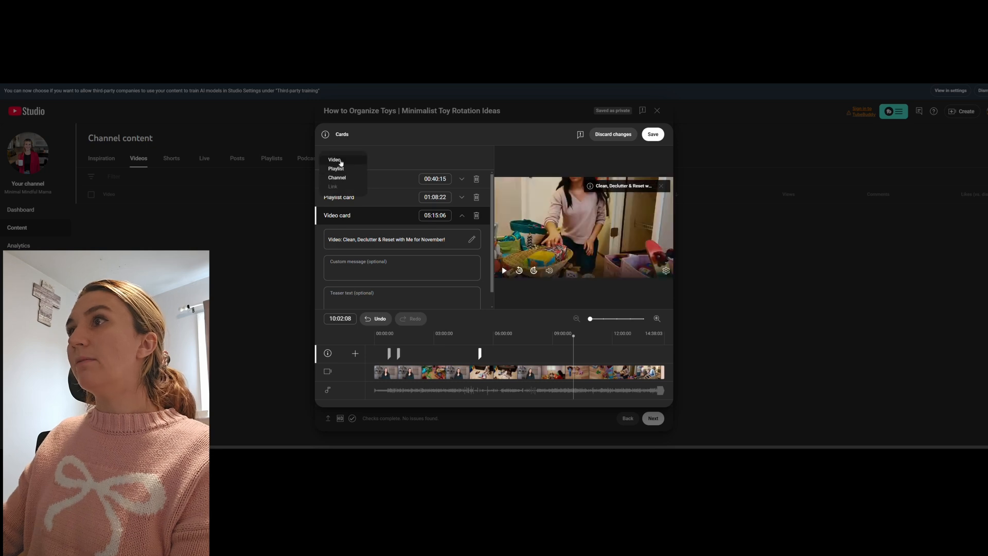
scroll(618, 329, "down", 1)
scroll(620, 317, "down", 2)
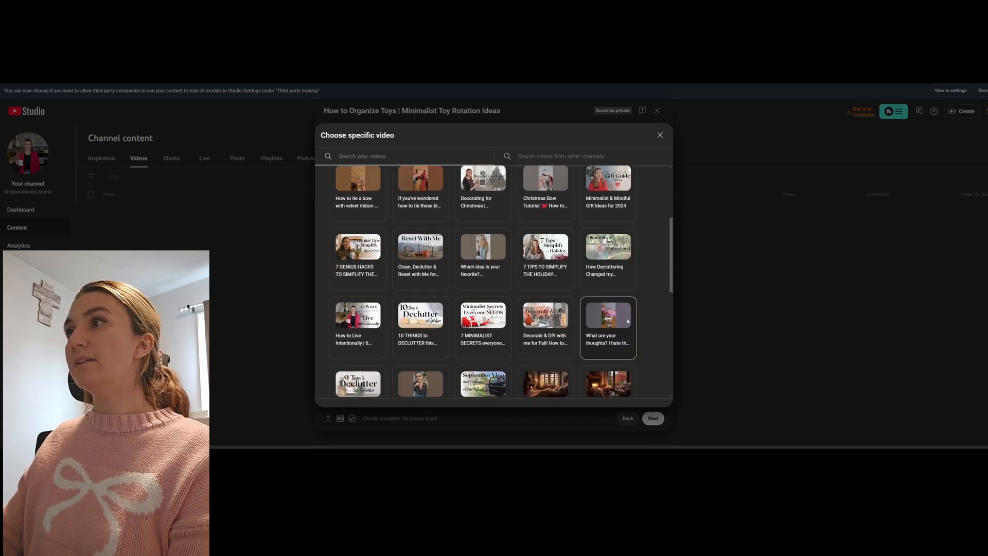
left_click(482, 322)
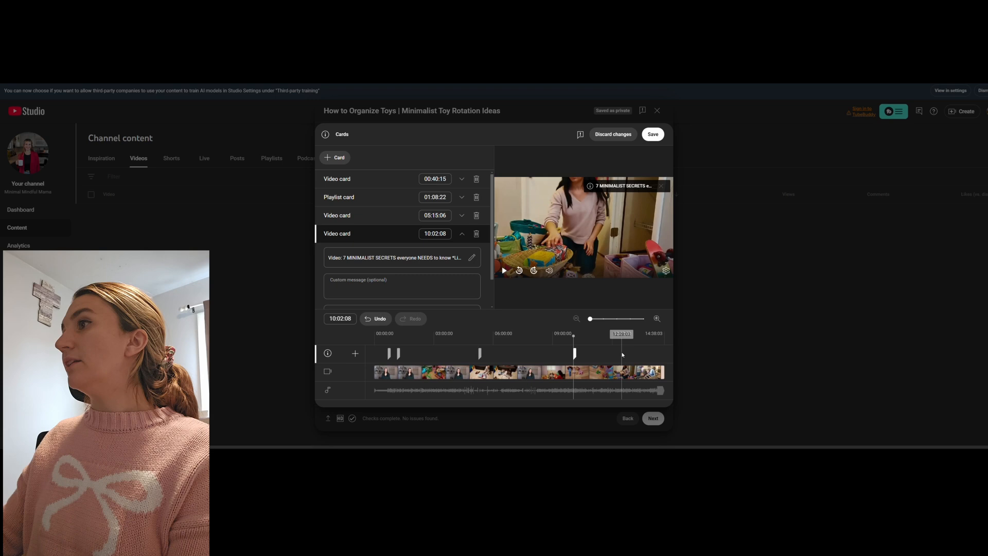
Save the video's cards and continue past the checks to the visibility settings.
left_click(337, 158)
left_click(345, 170)
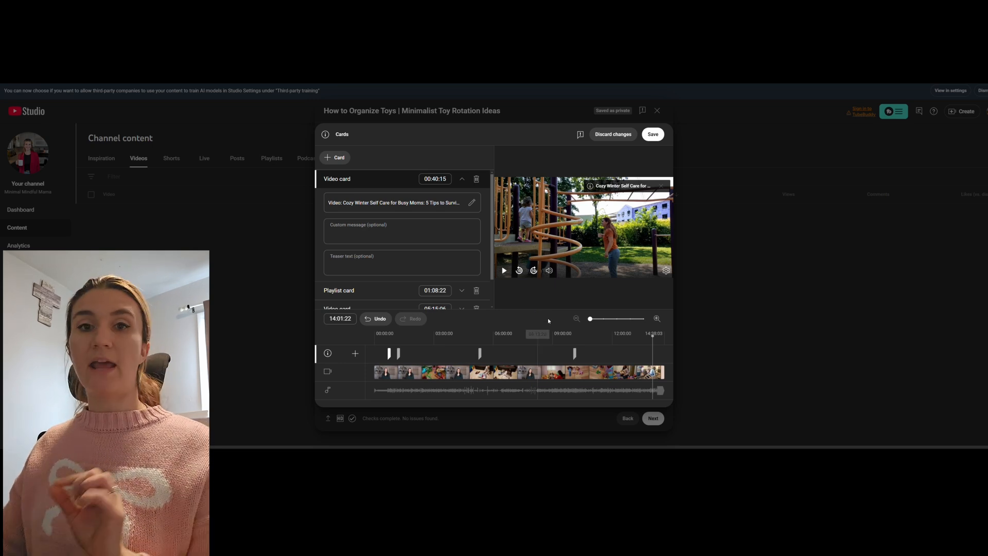
left_click(653, 134)
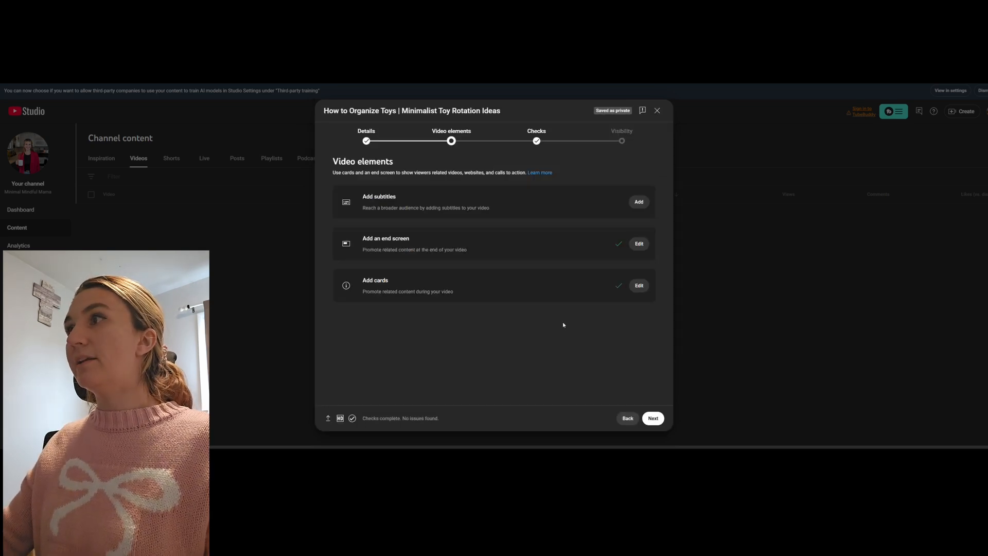
left_click(653, 418)
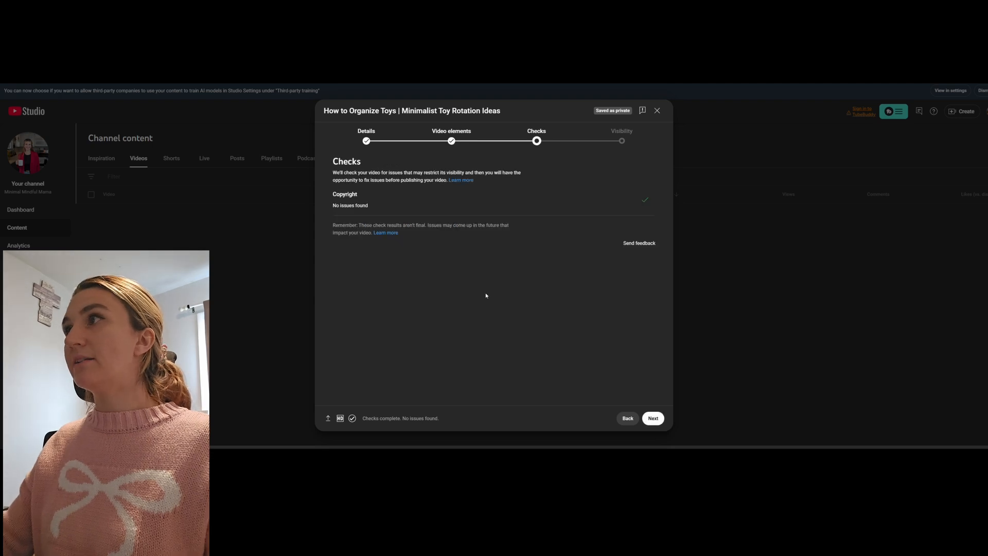
left_click(653, 418)
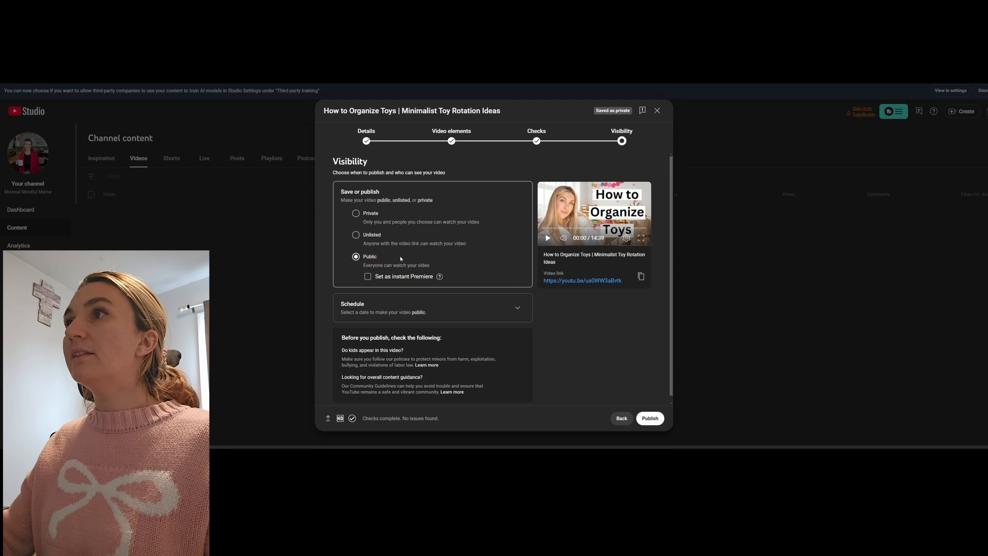
Set the visibility to Unlisted, look over the scheduling option without using it and save the video.
left_click(356, 236)
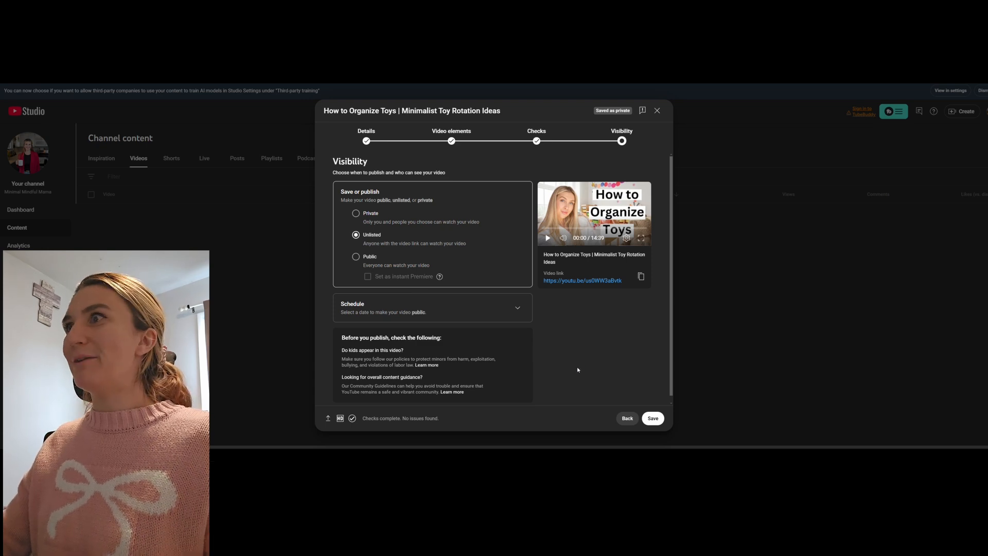
left_click(517, 308)
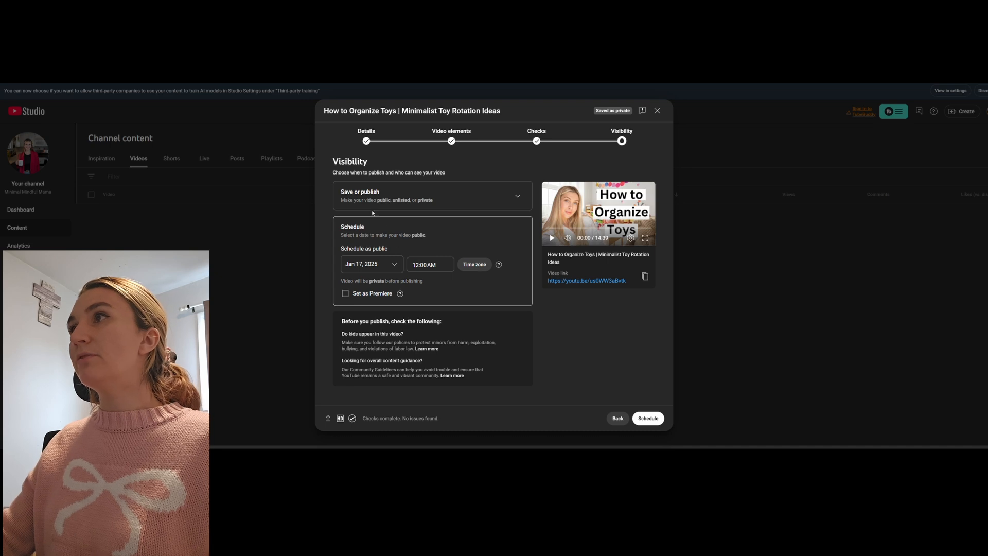
left_click(509, 195)
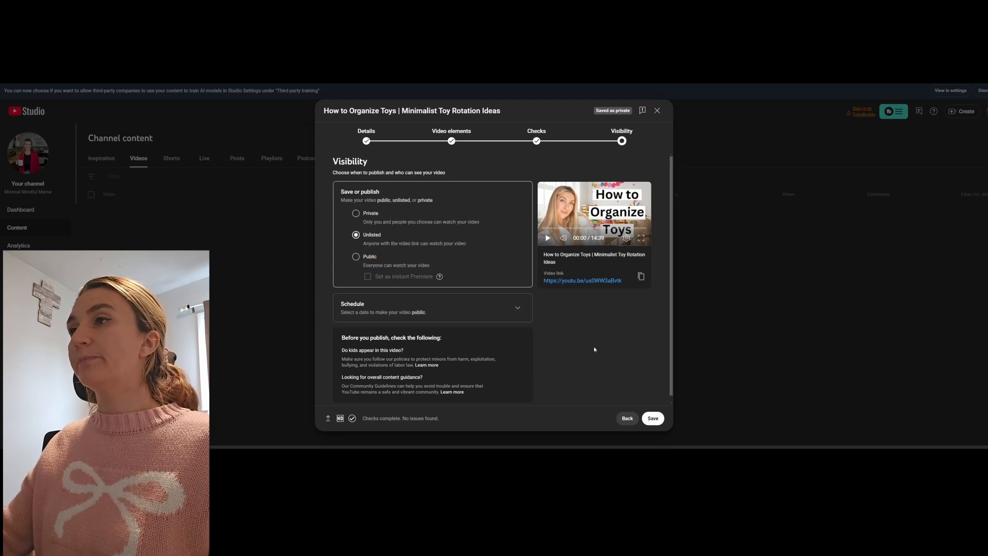
scroll(597, 347, "down", 1)
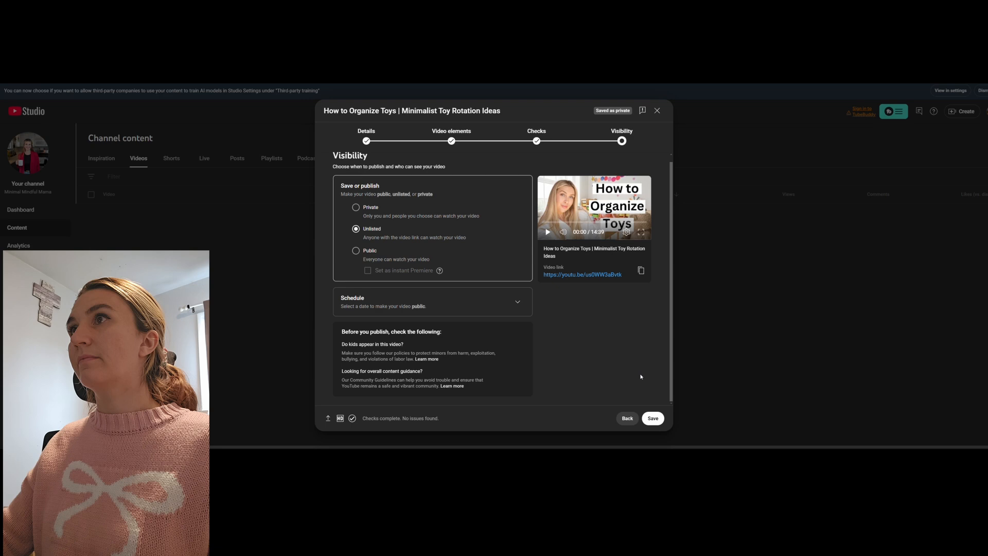
left_click(652, 418)
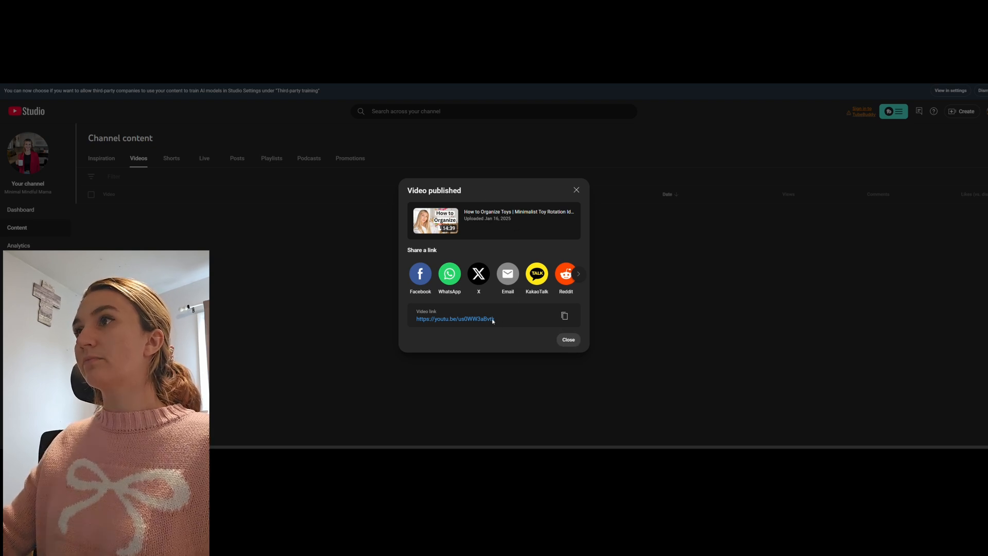
Open the uploaded video's watch page from its link and return to the channel's content list in YouTube Studio.
left_click(486, 319)
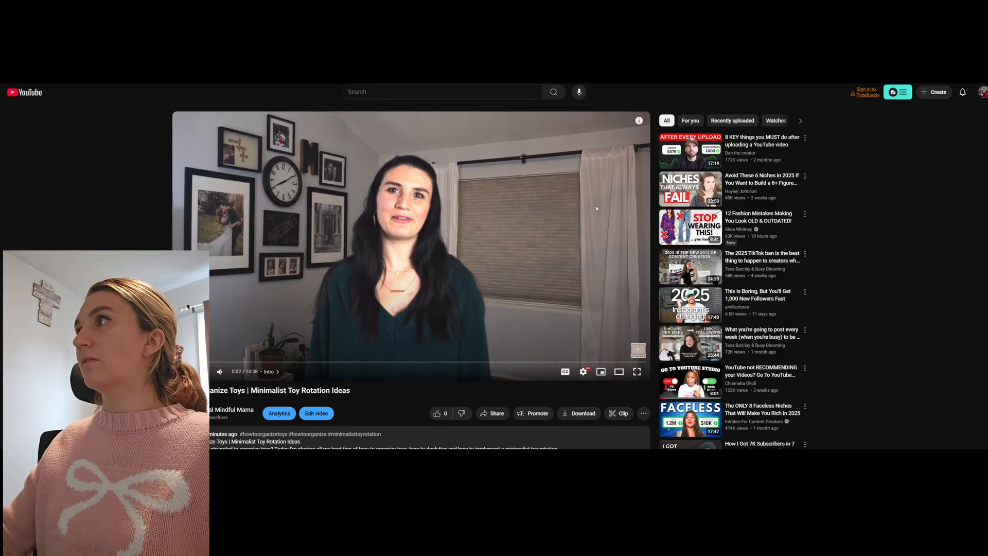
left_click(982, 93)
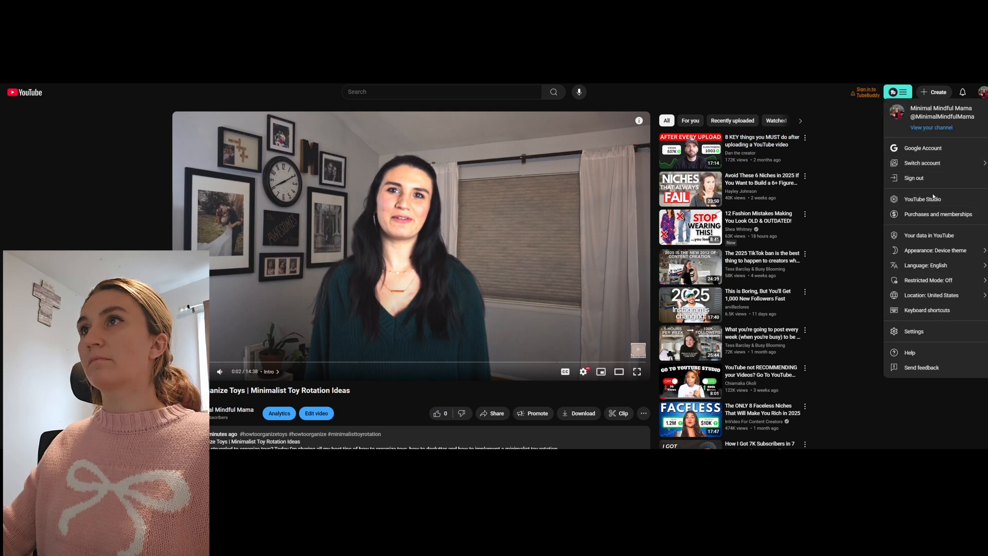
left_click(910, 195)
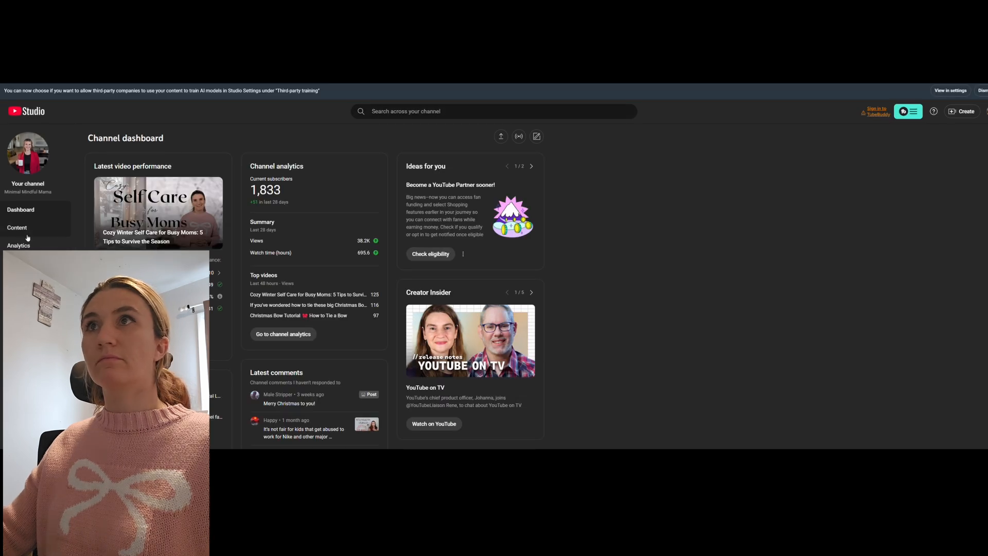
left_click(27, 229)
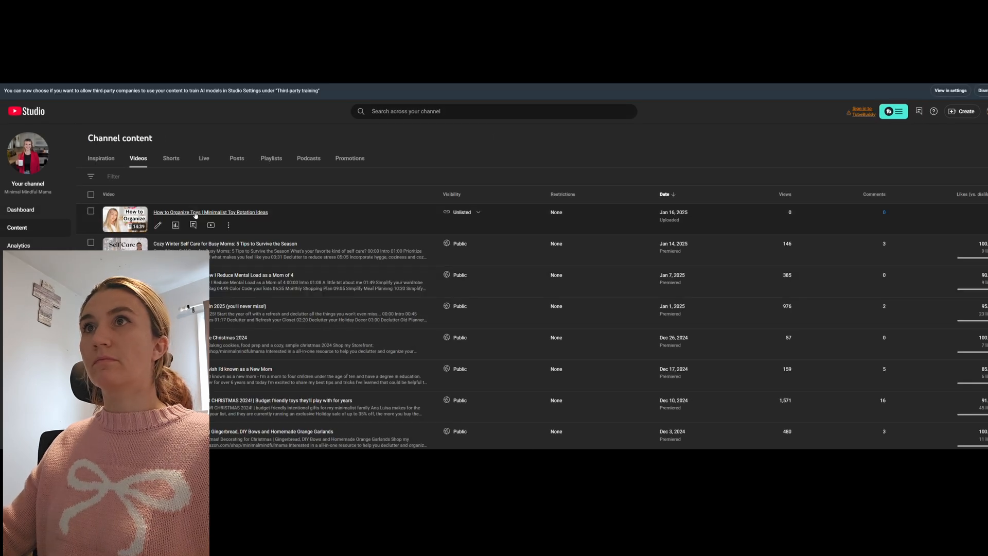
Open the details of "How to Organize Toys | Minimalist Toy Rotation Ideas" and review its description and settings.
left_click(159, 225)
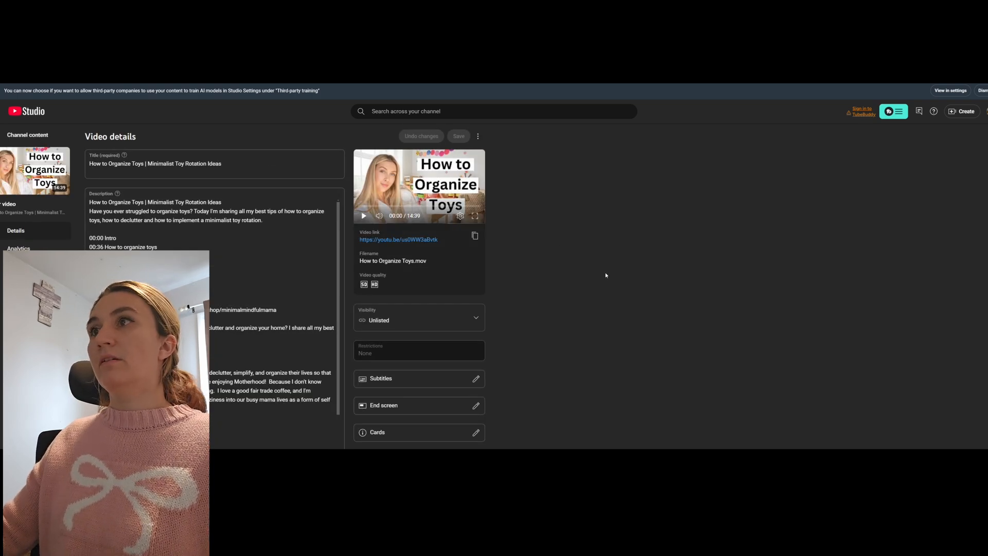
scroll(590, 267, "down", 3)
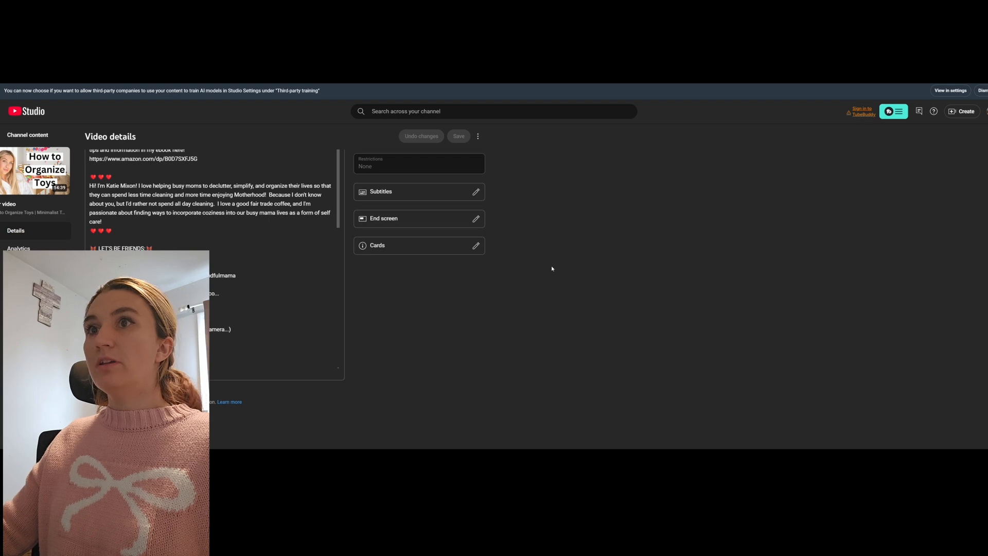
scroll(583, 278, "down", 1)
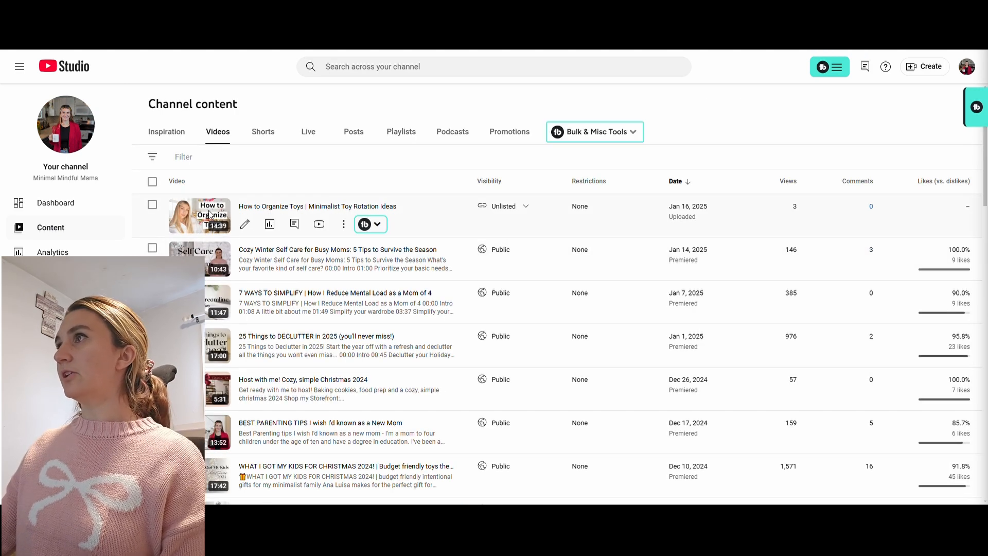
Open the toy organizing video from the content list and inspect the TubeBuddy SEO score breakdown on its watch page.
left_click(216, 221)
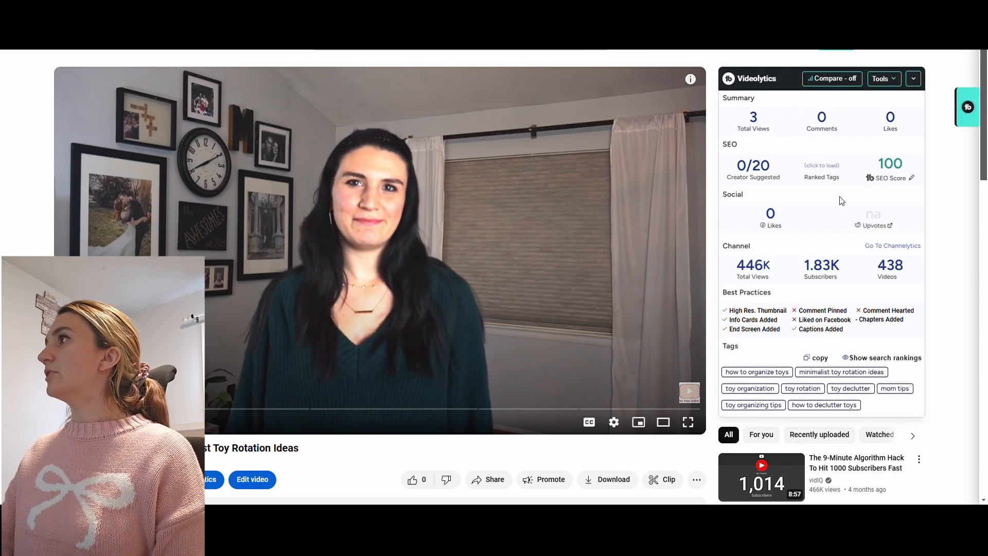
mouse_move(908, 182)
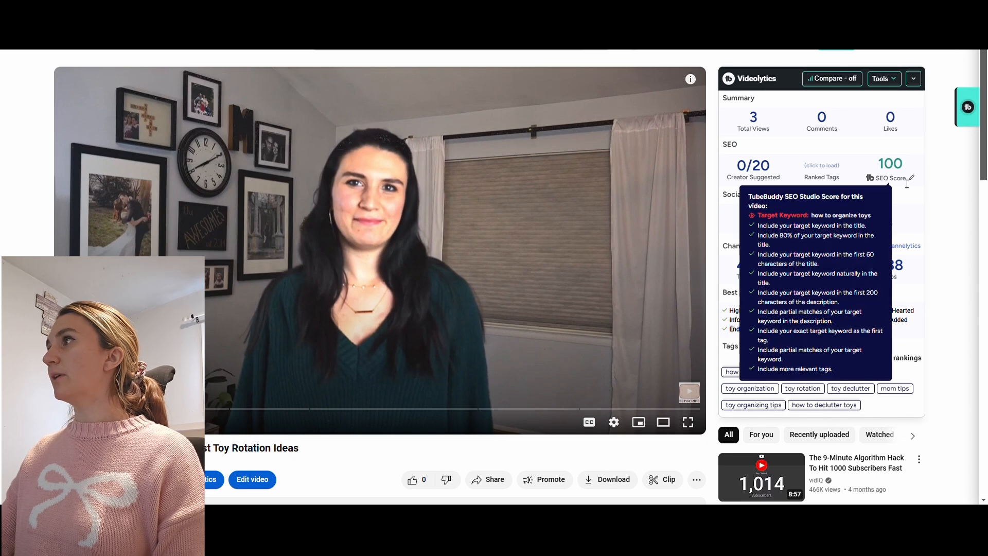